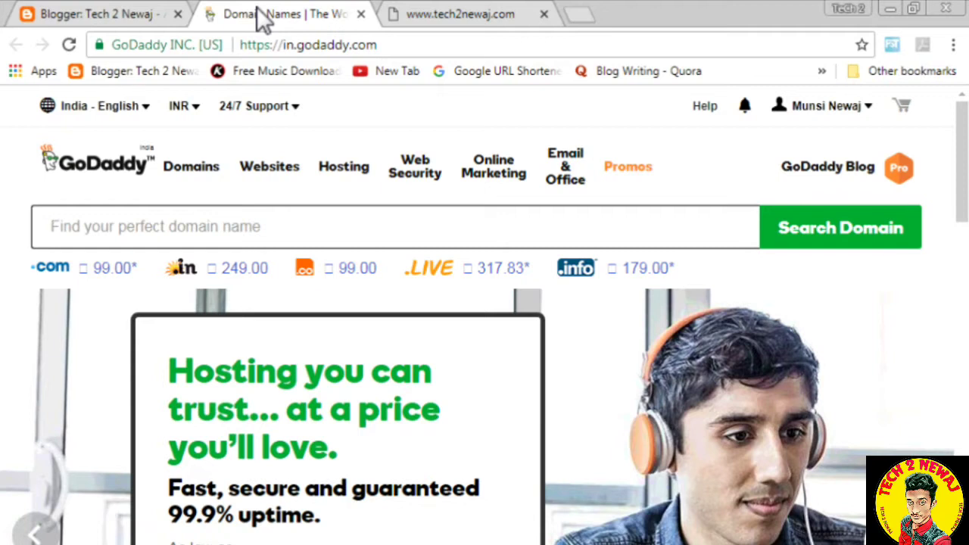
left_click(461, 14)
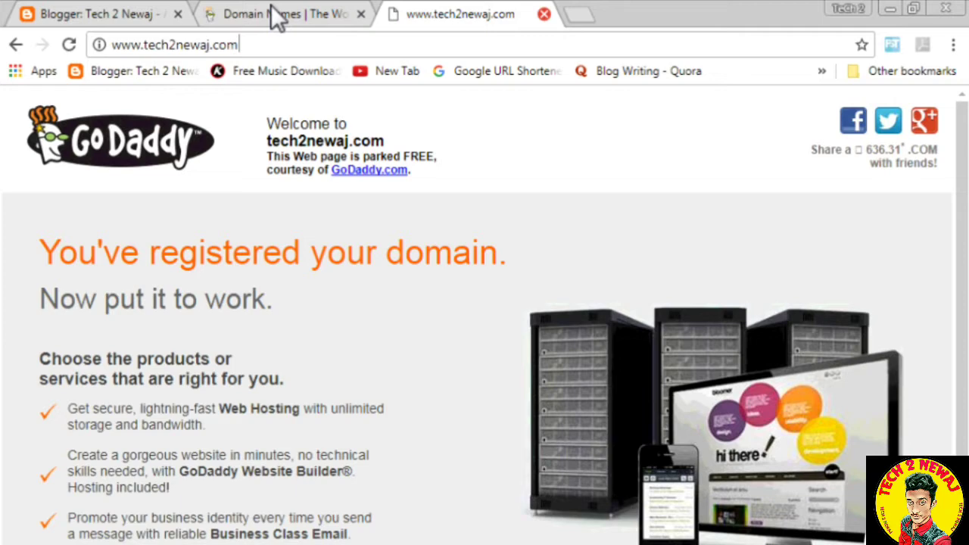
key("ctrl+w")
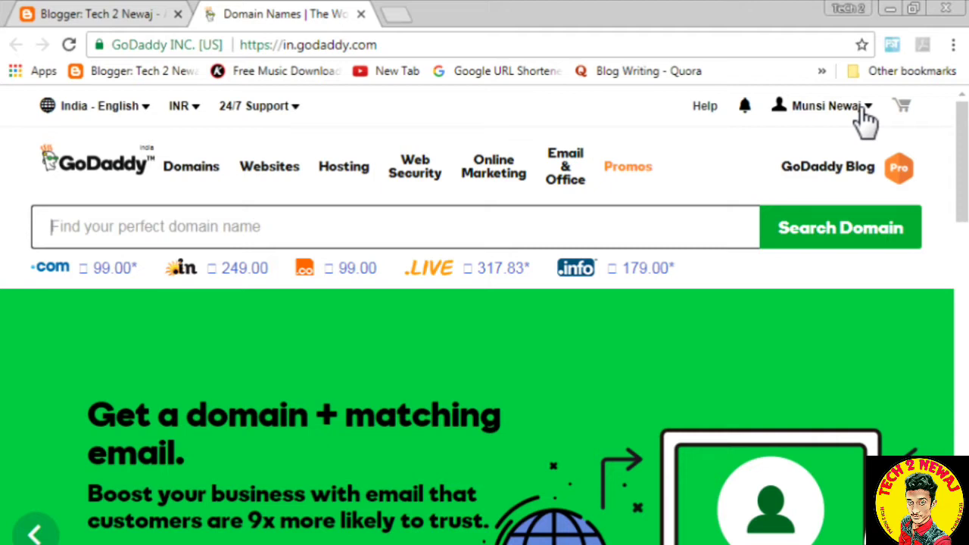
left_click(865, 116)
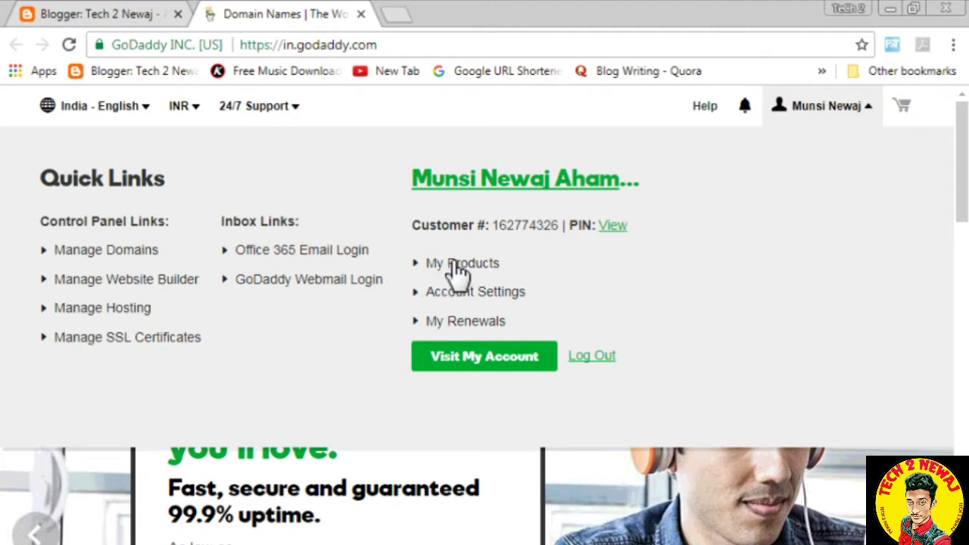
left_click(458, 266)
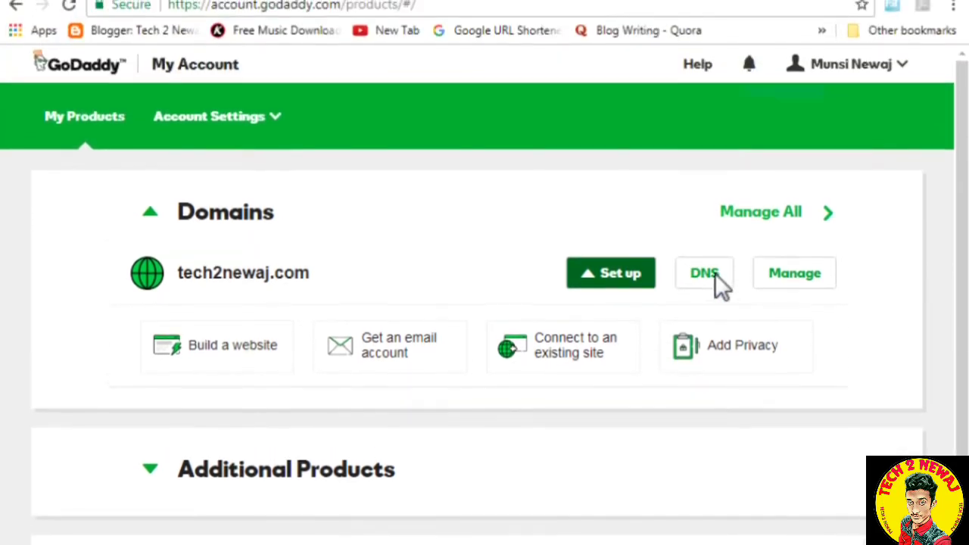
left_click(710, 274)
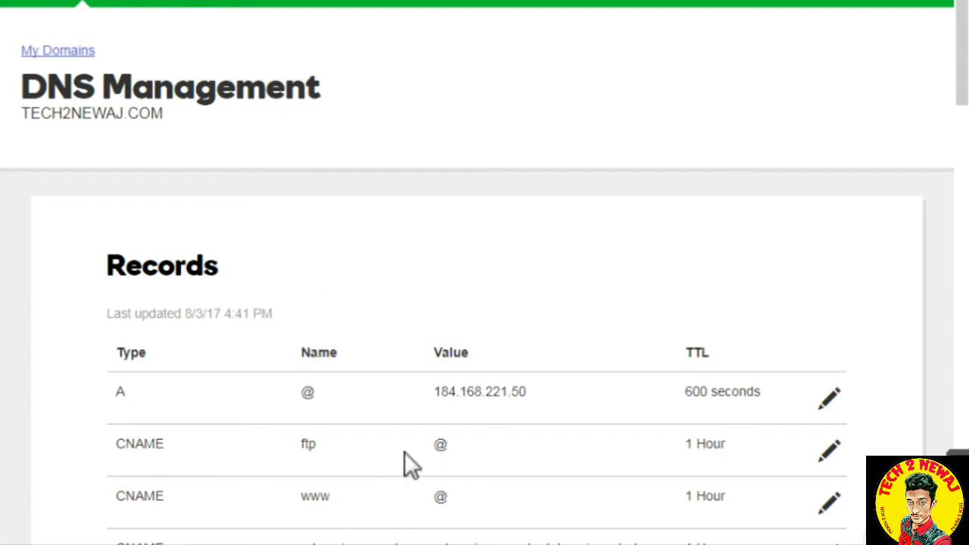
scroll(404, 452, "down", 2)
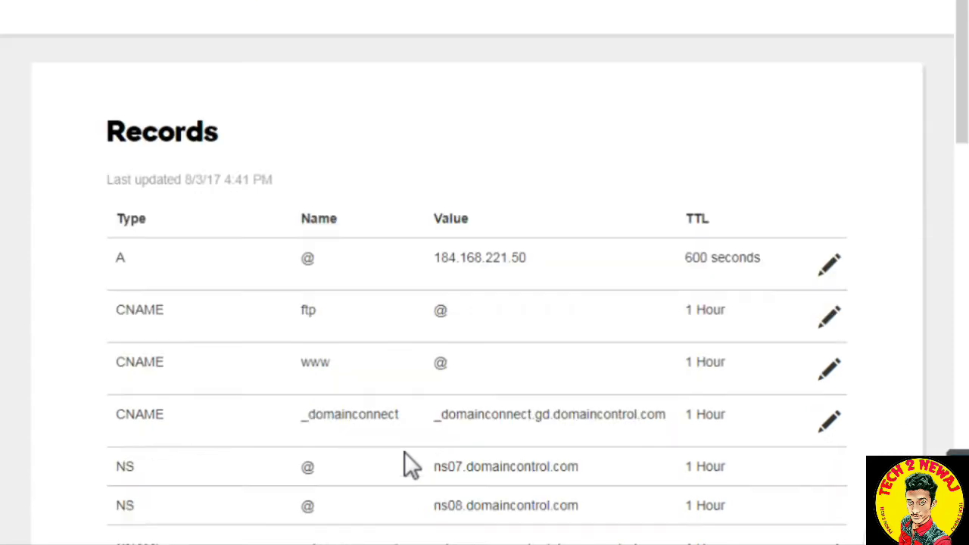
scroll(404, 452, "down", 1)
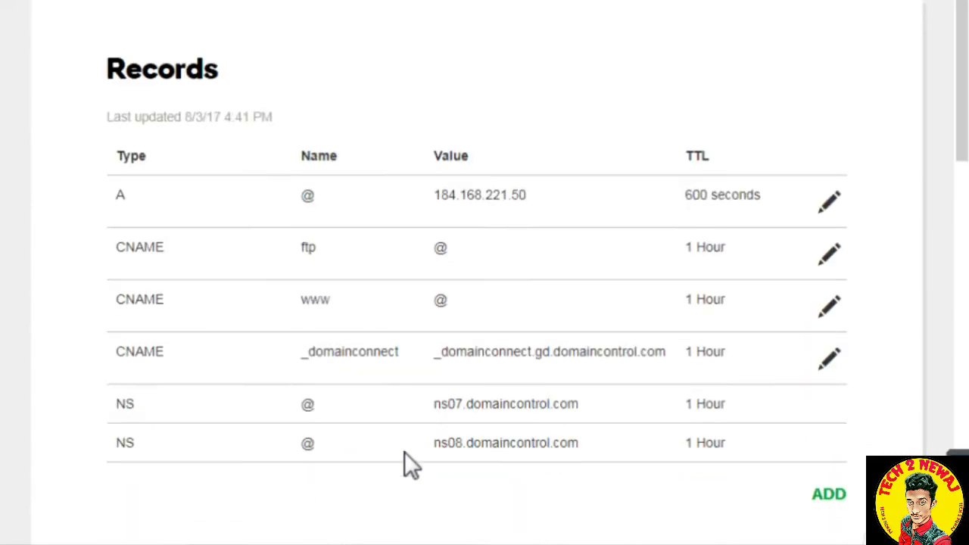
scroll(404, 464, "down", 1)
scroll(404, 454, "down", 1)
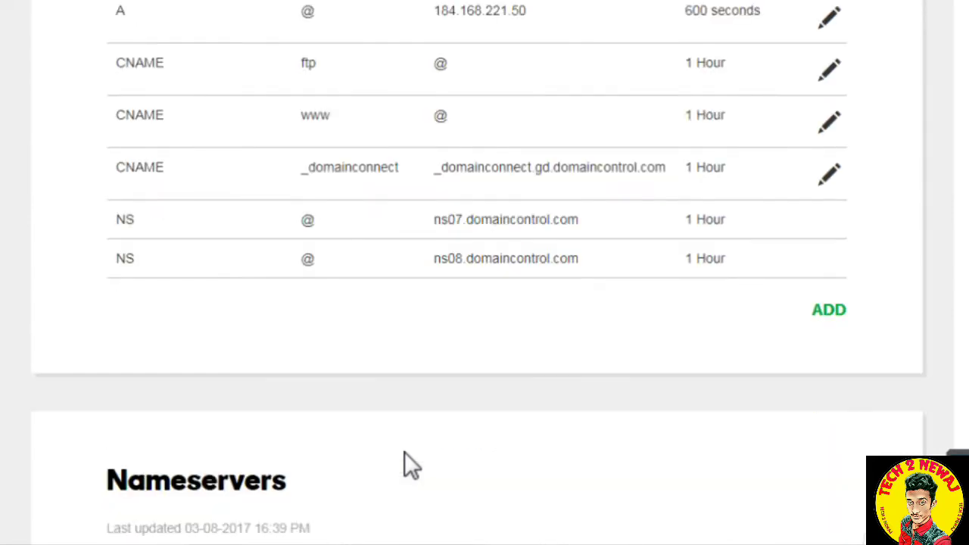
scroll(625, 283, "up", 1)
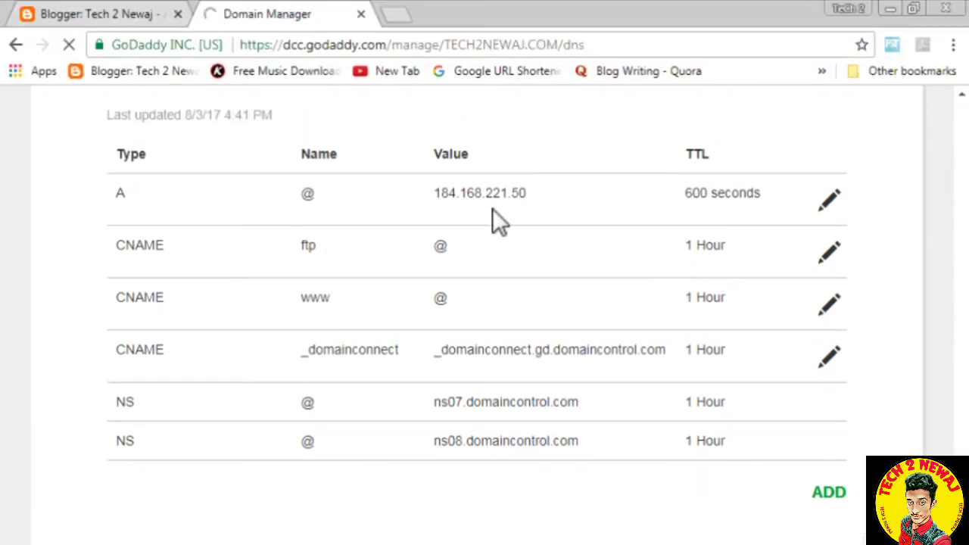
left_click(92, 20)
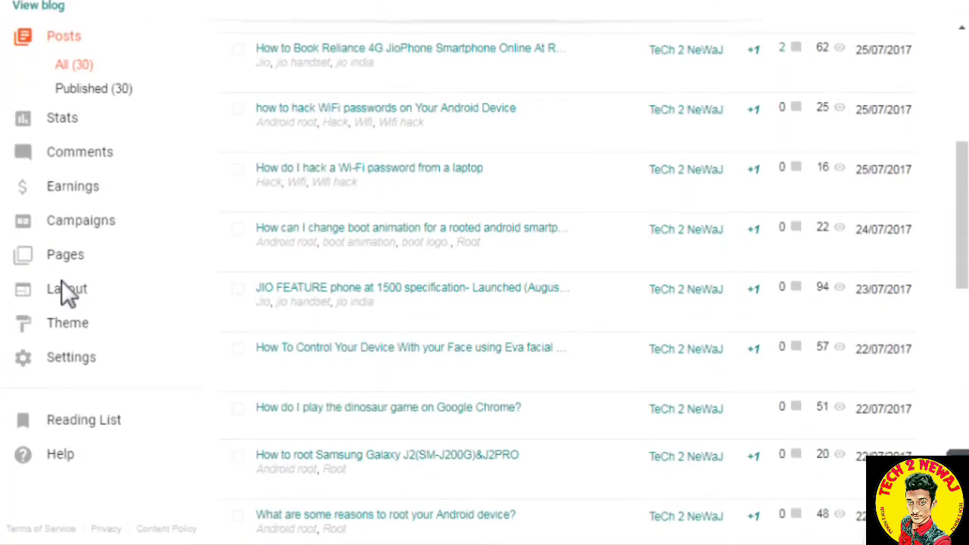
left_click(54, 368)
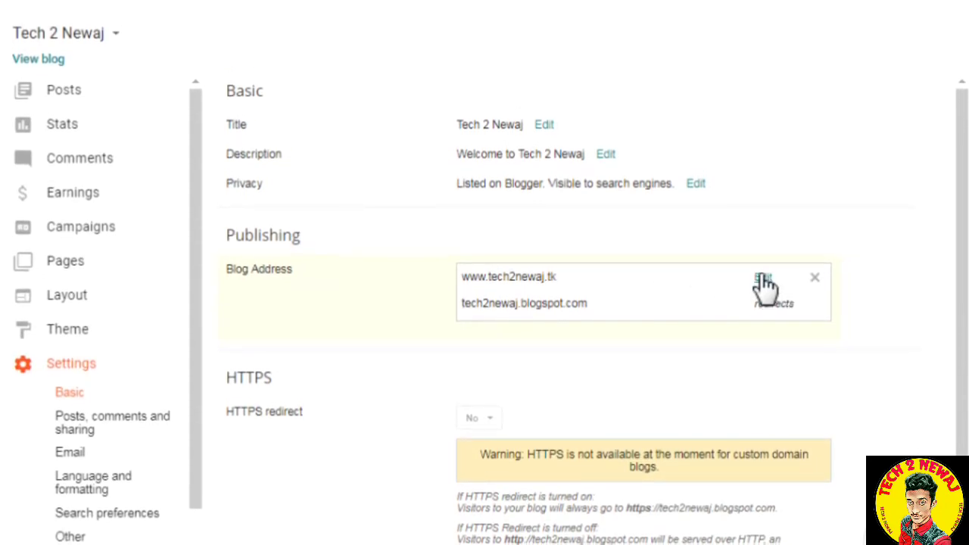
left_click(763, 279)
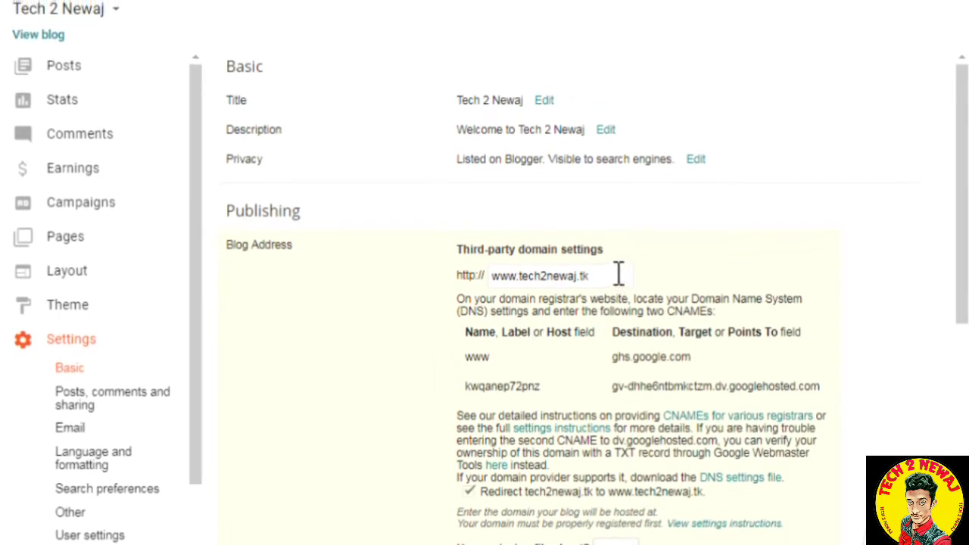
left_click(619, 274)
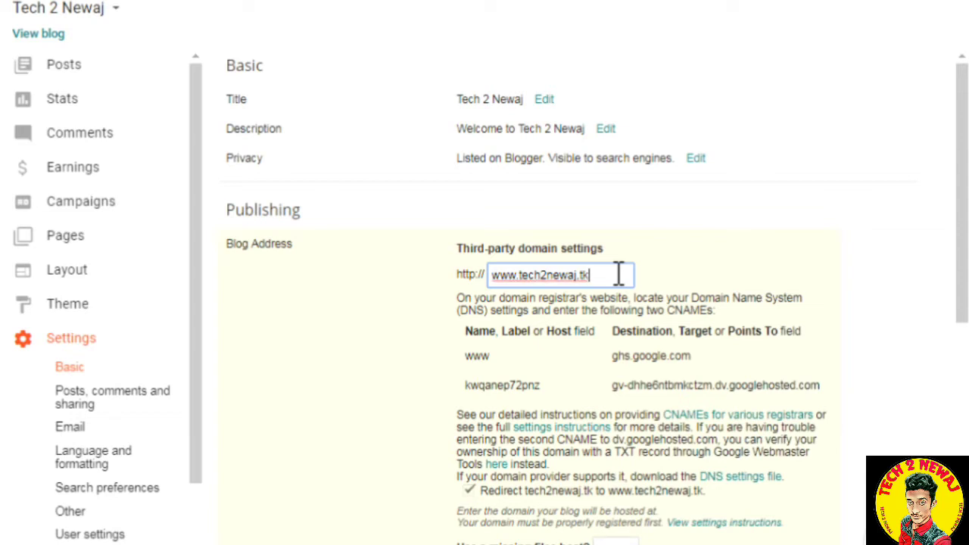
key("BackSpace")
key("BackSpace")
type("com")
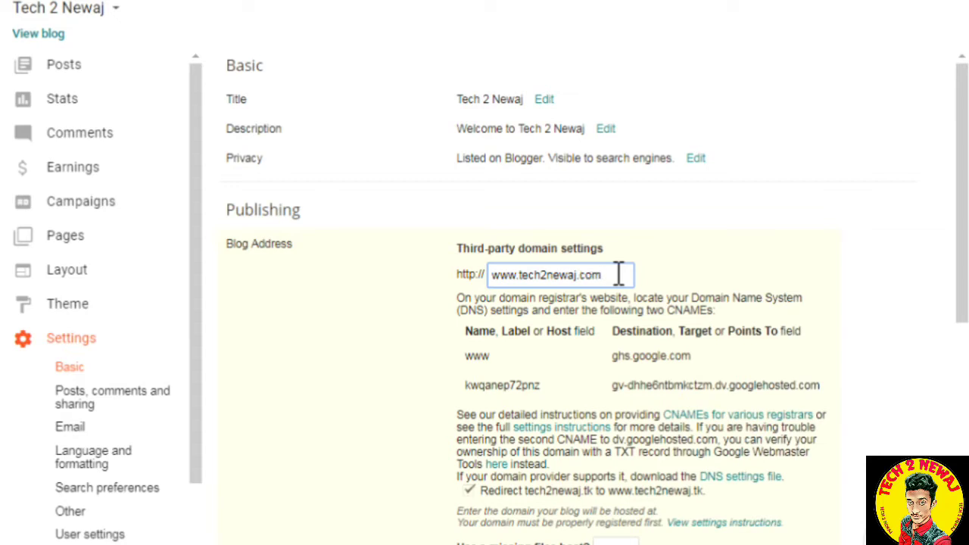
scroll(696, 412, "down", 1)
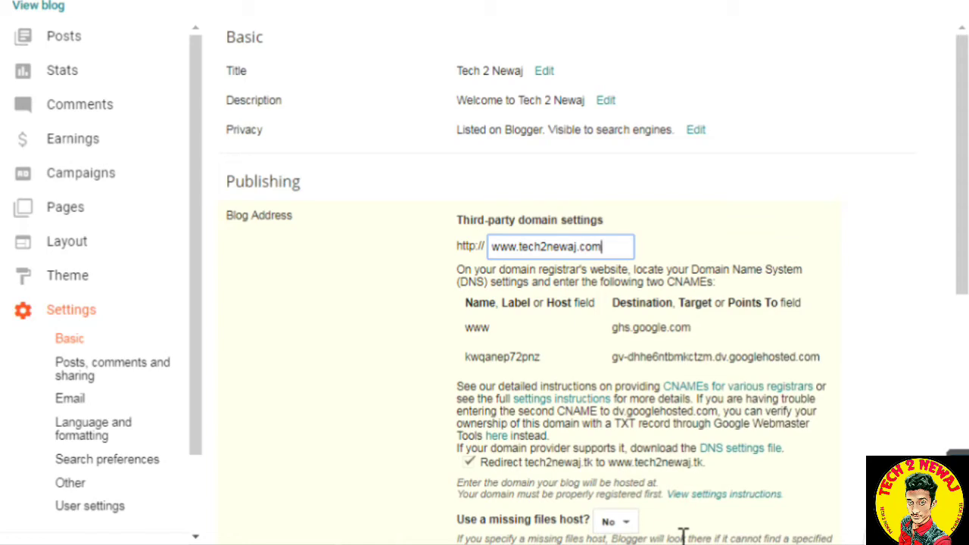
scroll(683, 533, "down", 3)
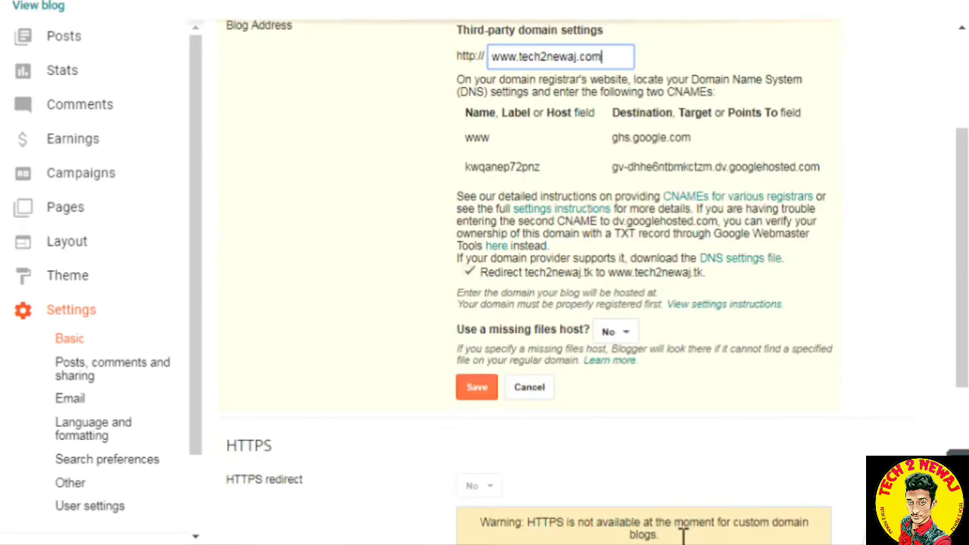
left_click(478, 390)
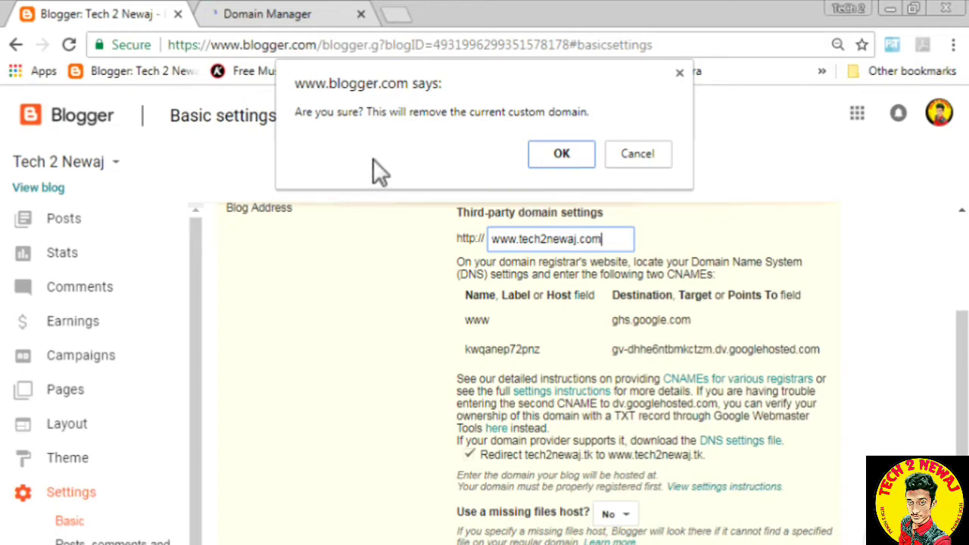
left_click(547, 158)
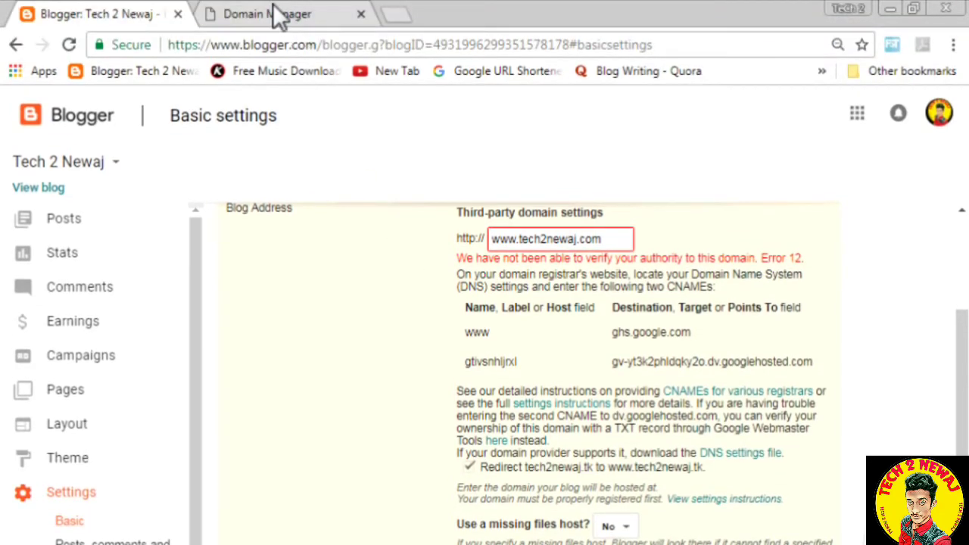
- Switch to GoDaddy's DNS management, set the www CNAME record to point to ghs.google.com as given in Blogger, and save it
left_click(274, 7)
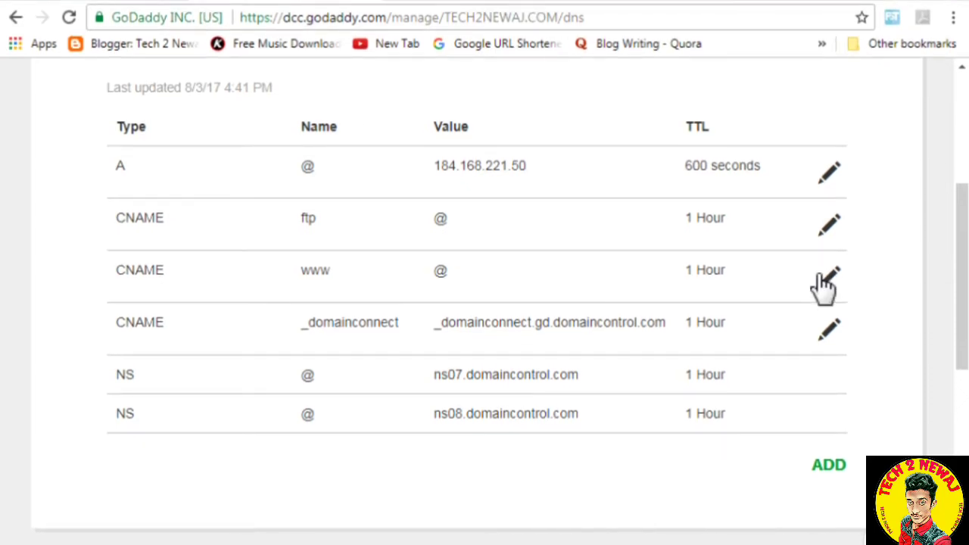
left_click(828, 277)
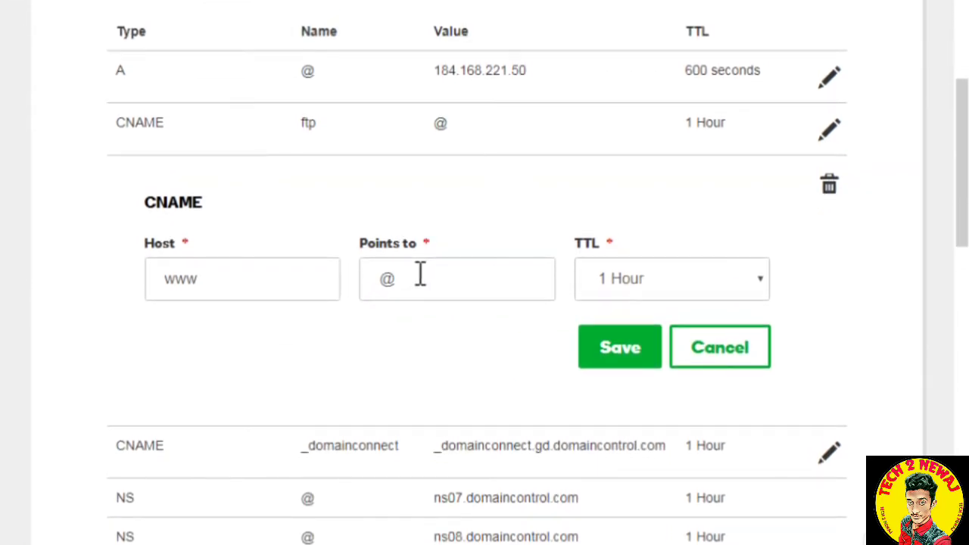
left_click(420, 275)
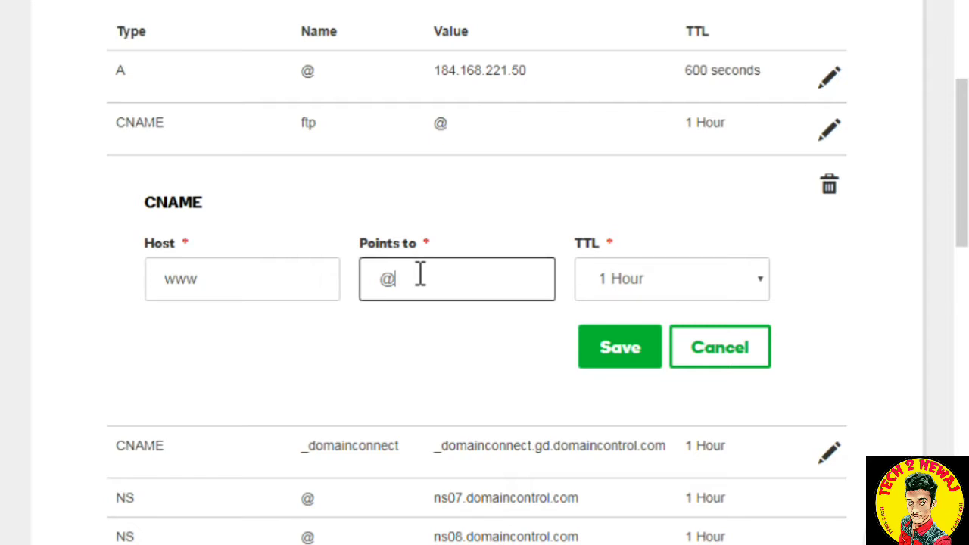
key("BackSpace")
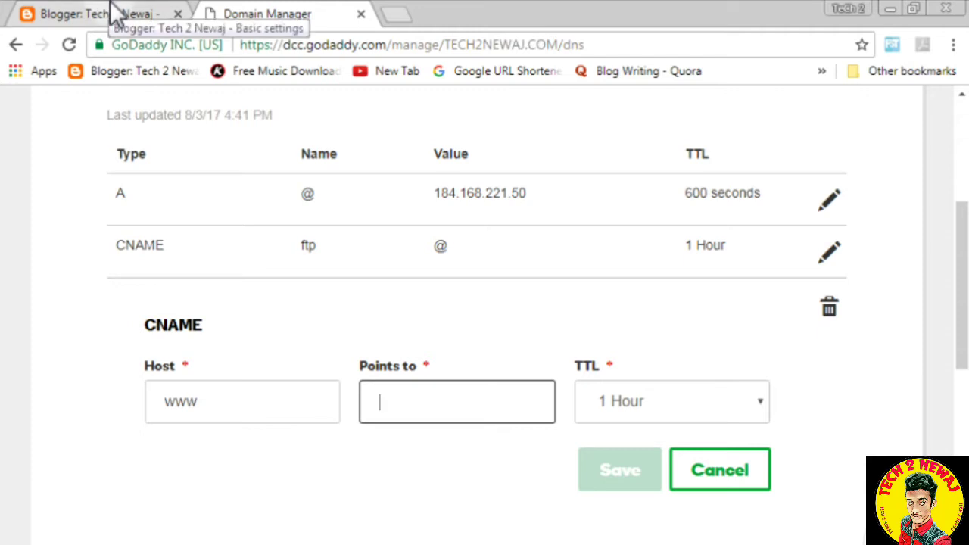
left_click(113, 15)
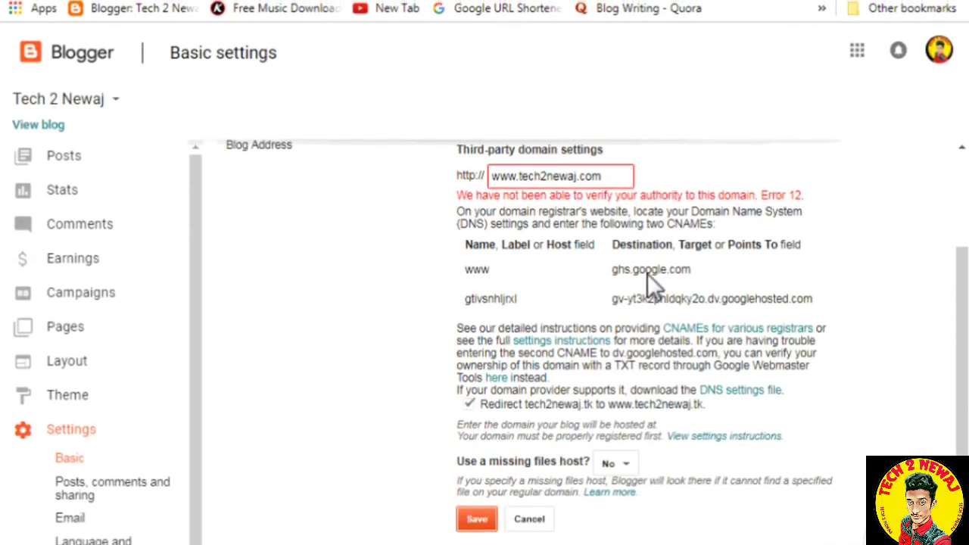
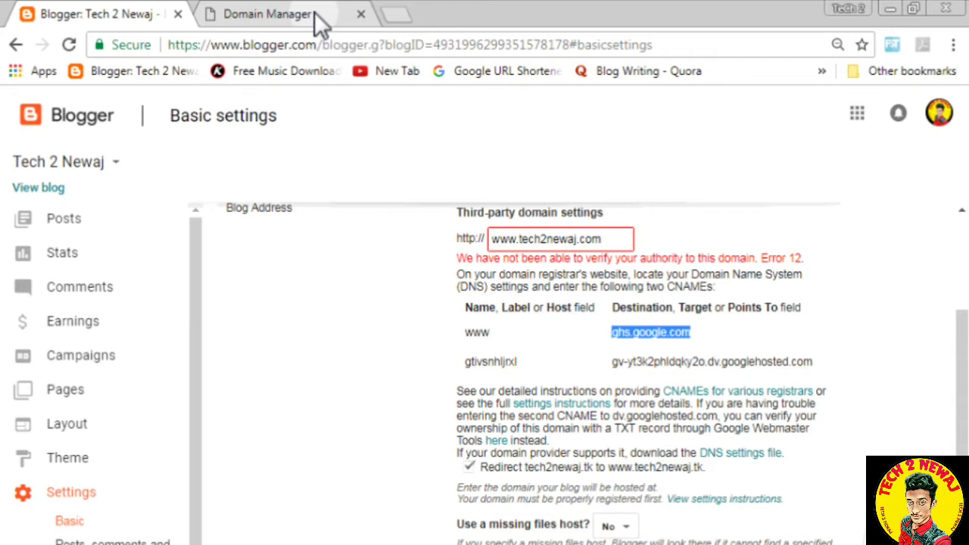
left_click(315, 16)
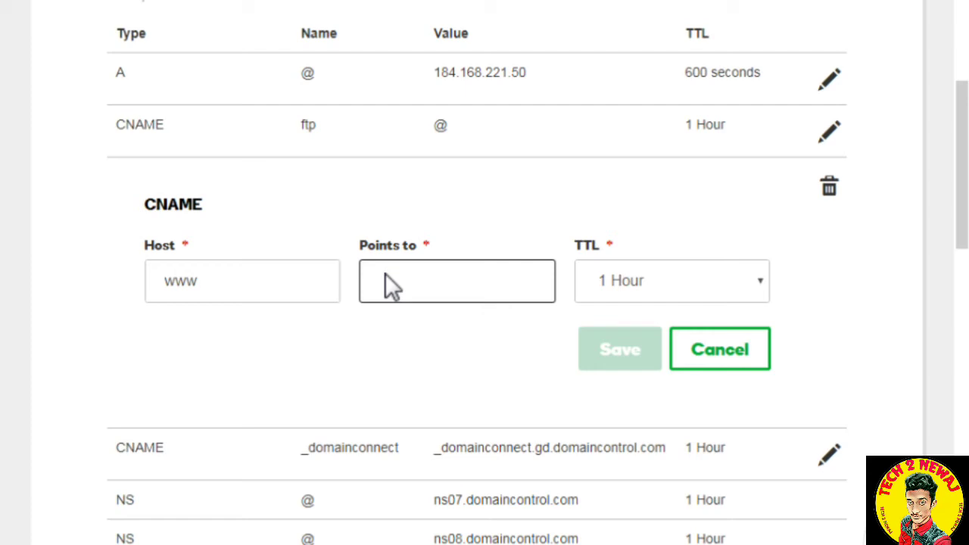
type("ghs.google.com")
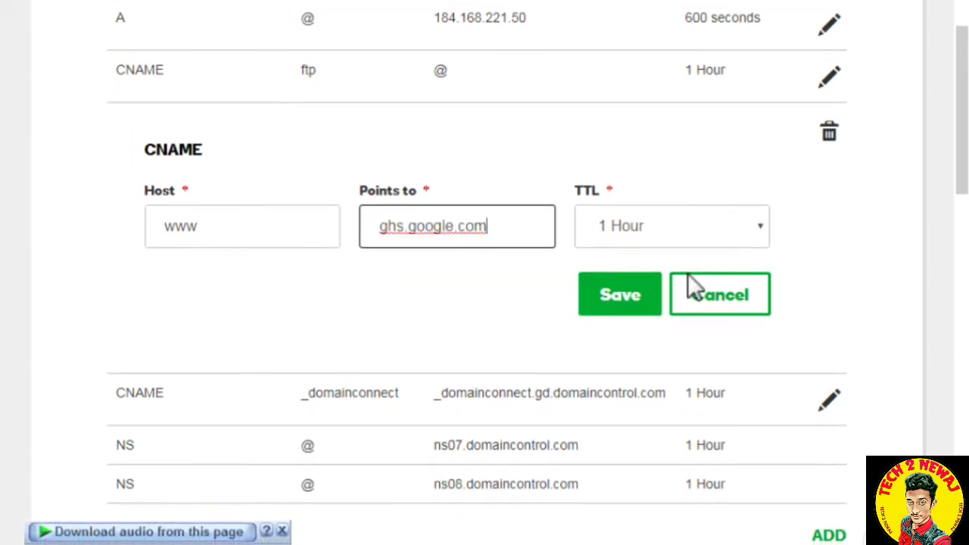
left_click(631, 276)
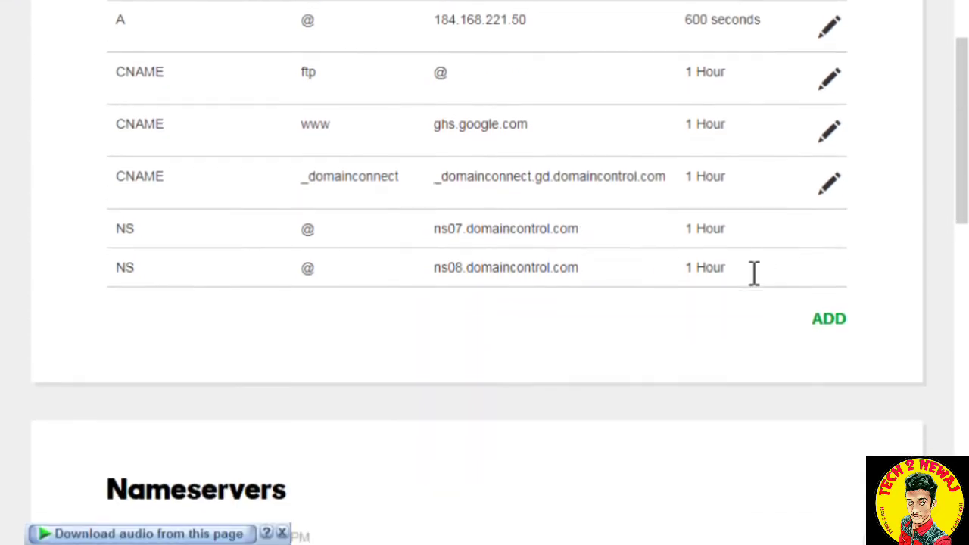
- Start a new CNAME record in GoDaddy and enter the domain verification host token copied from Blogger's second CNAME as its host
left_click(830, 312)
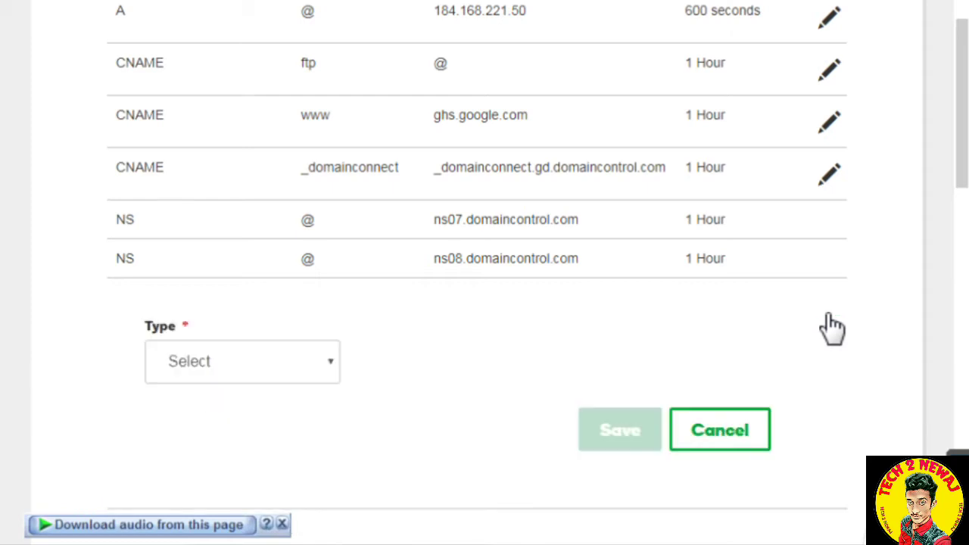
left_click(311, 366)
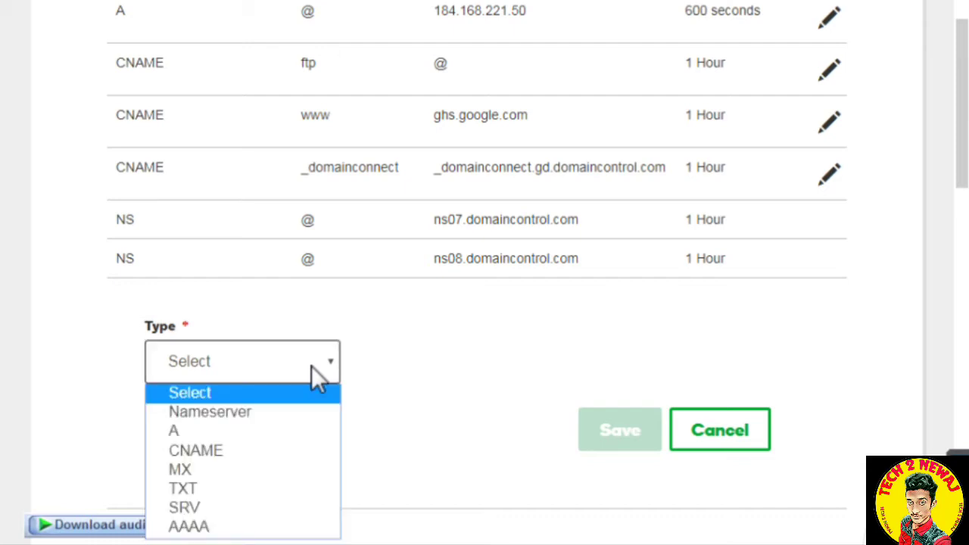
left_click(210, 454)
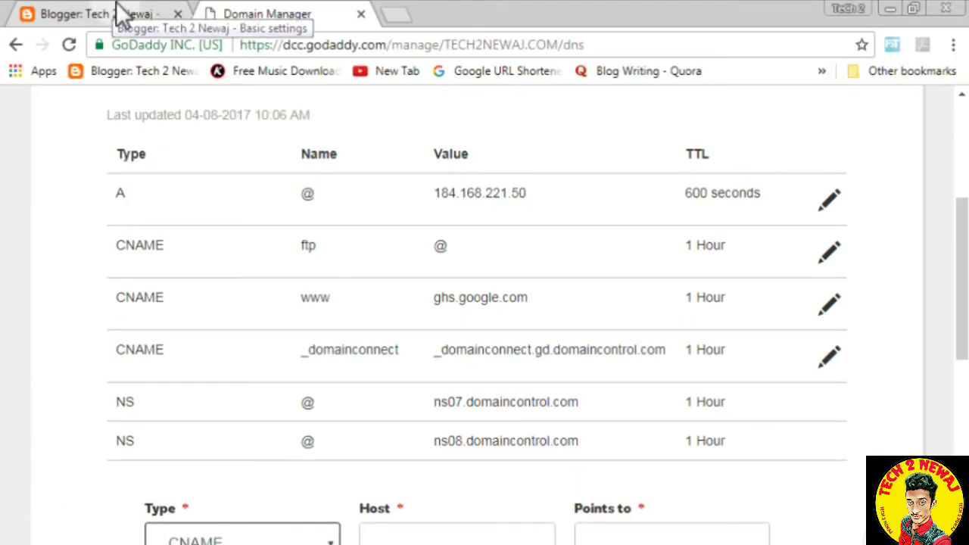
left_click(119, 14)
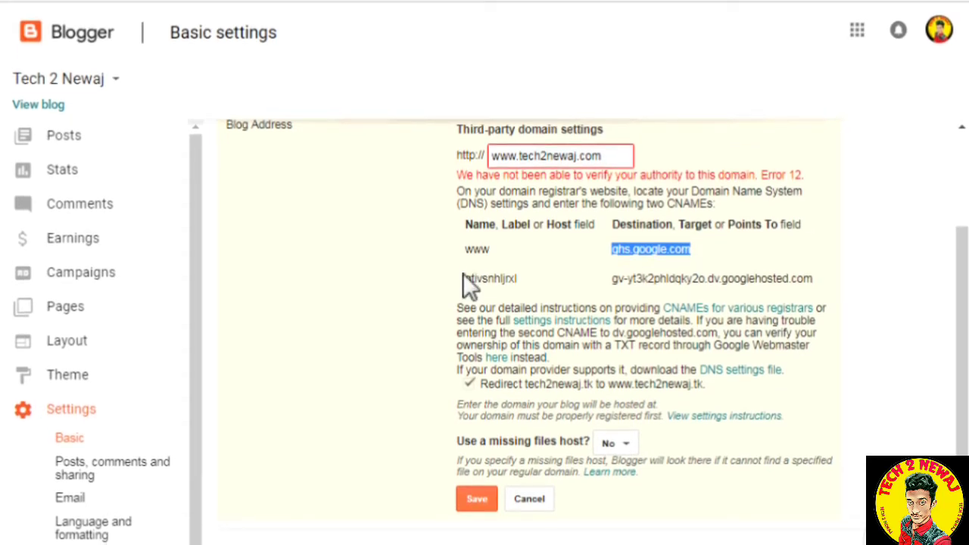
double_click(465, 278)
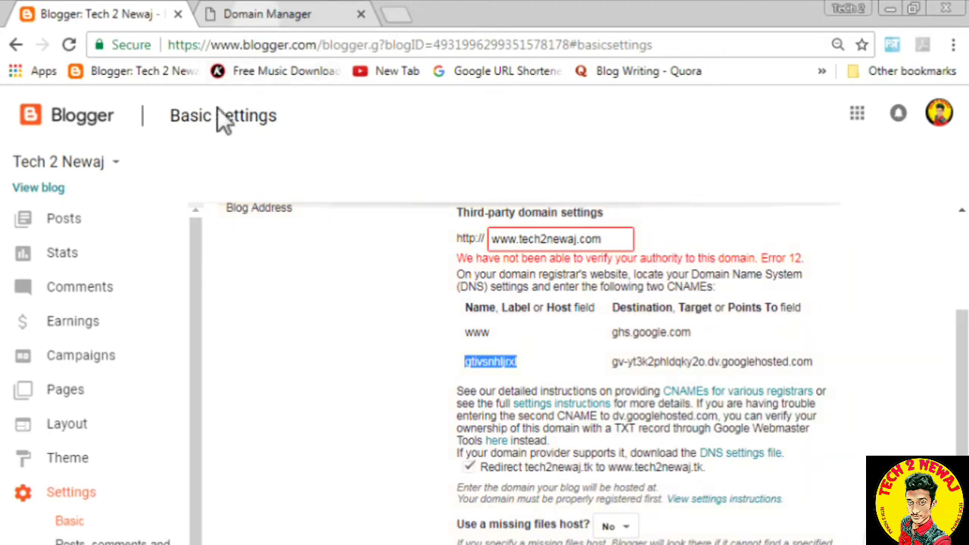
key("ctrl+Tab")
left_click(502, 352)
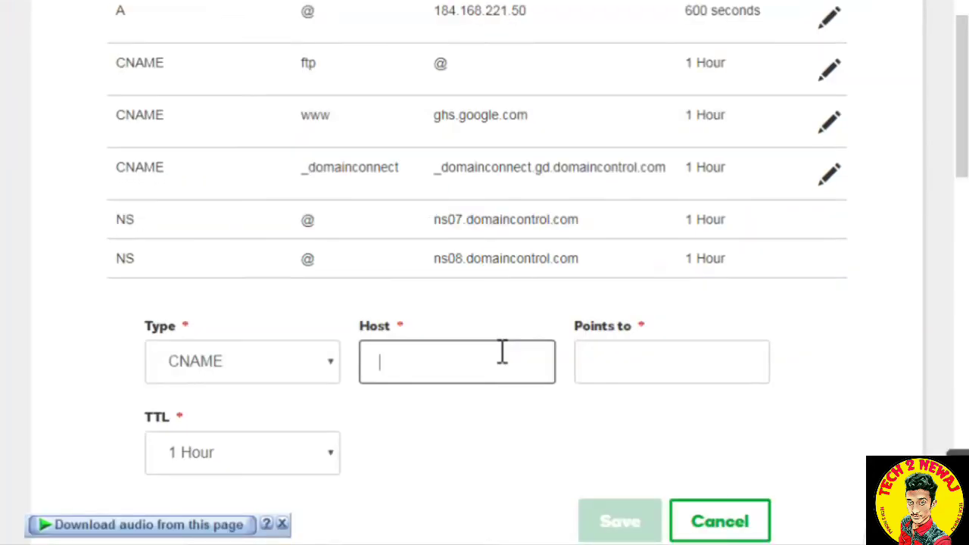
type("gtivsnhlrxl")
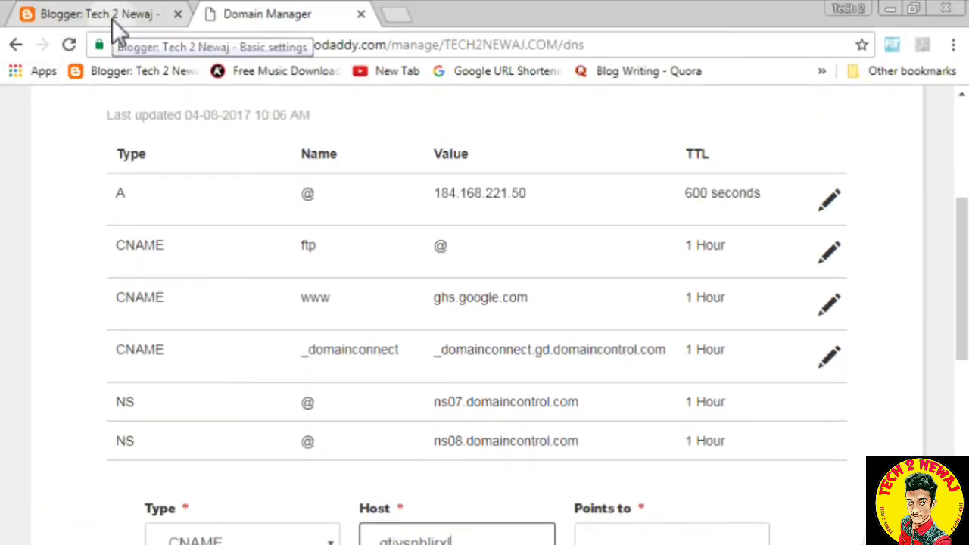
- Copy the second CNAME's verification destination from Blogger into the Points to field of GoDaddy's new CNAME record, and save the record
left_click(112, 19)
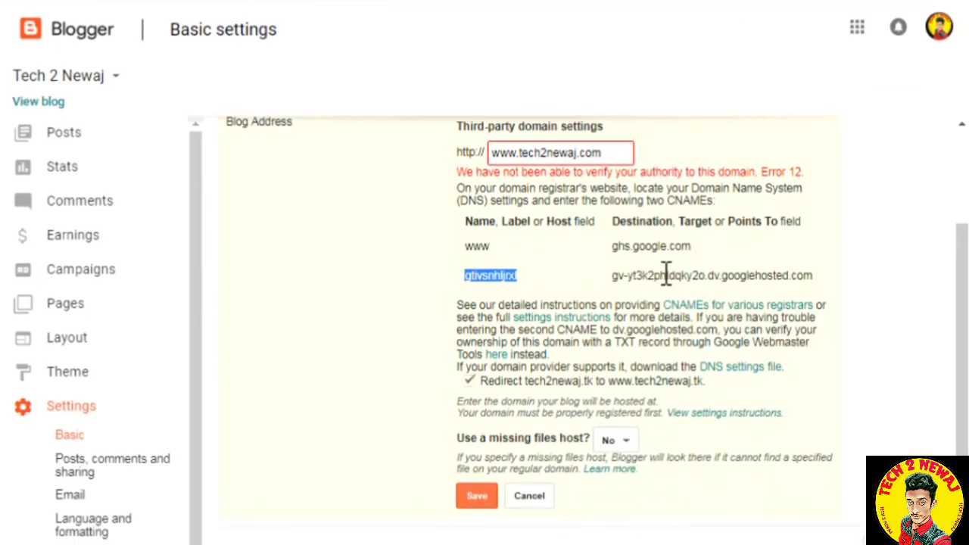
triple_click(667, 274)
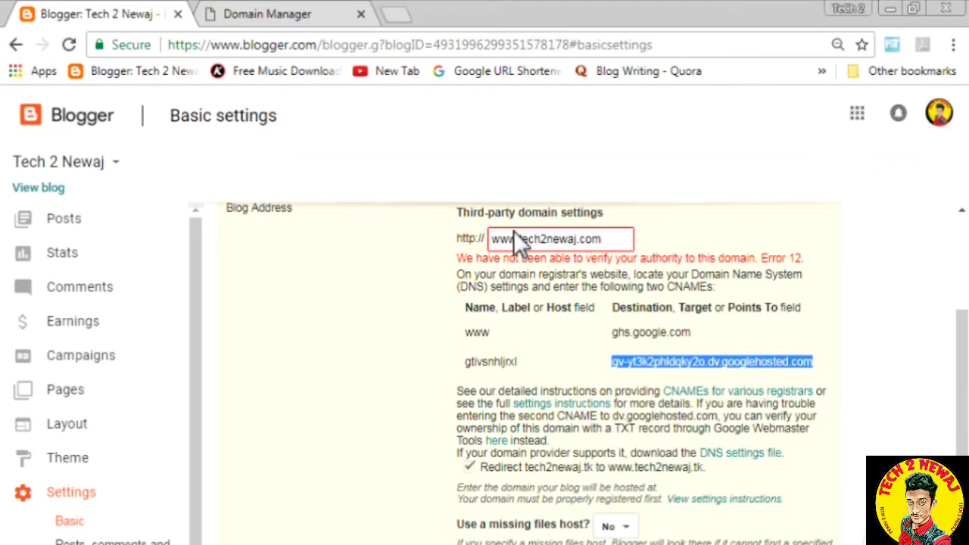
left_click(303, 20)
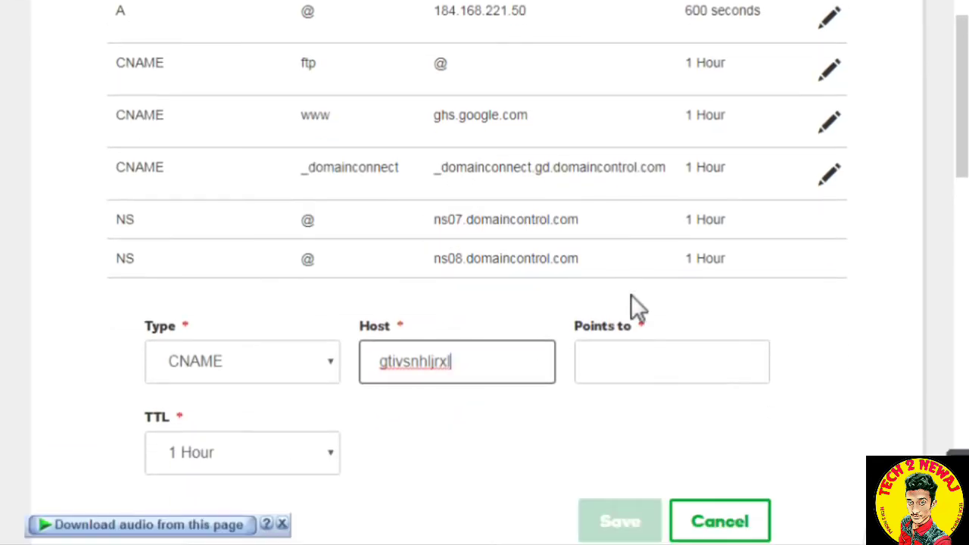
left_click(618, 359)
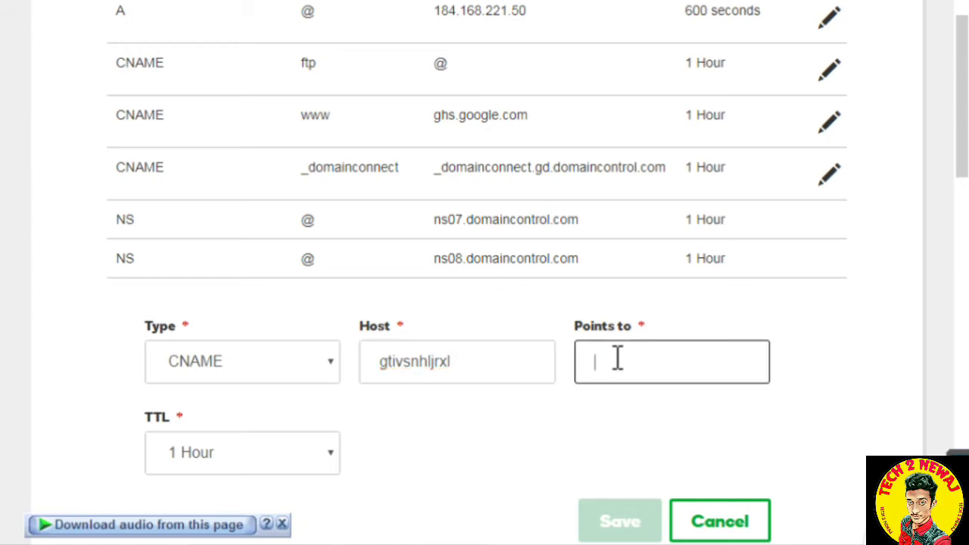
key("ctrl+v")
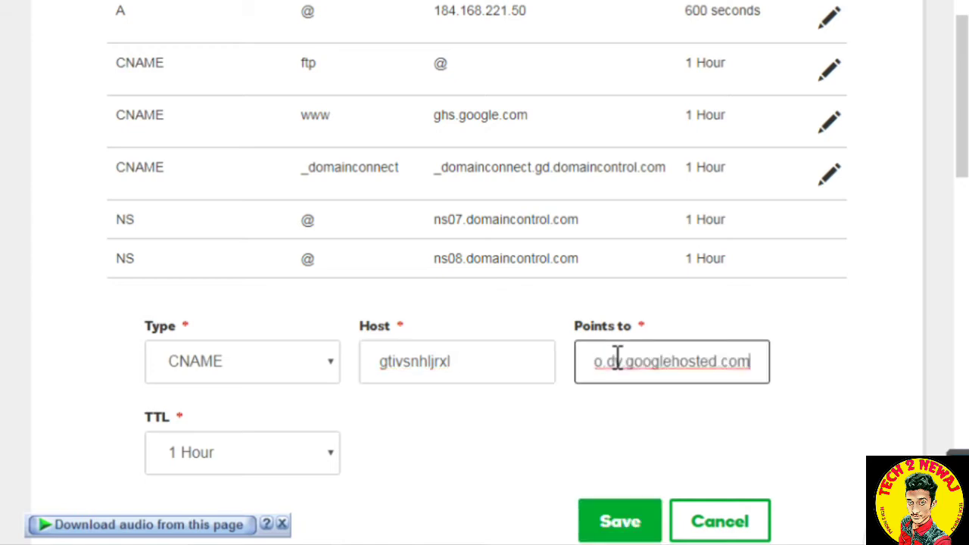
left_click(630, 530)
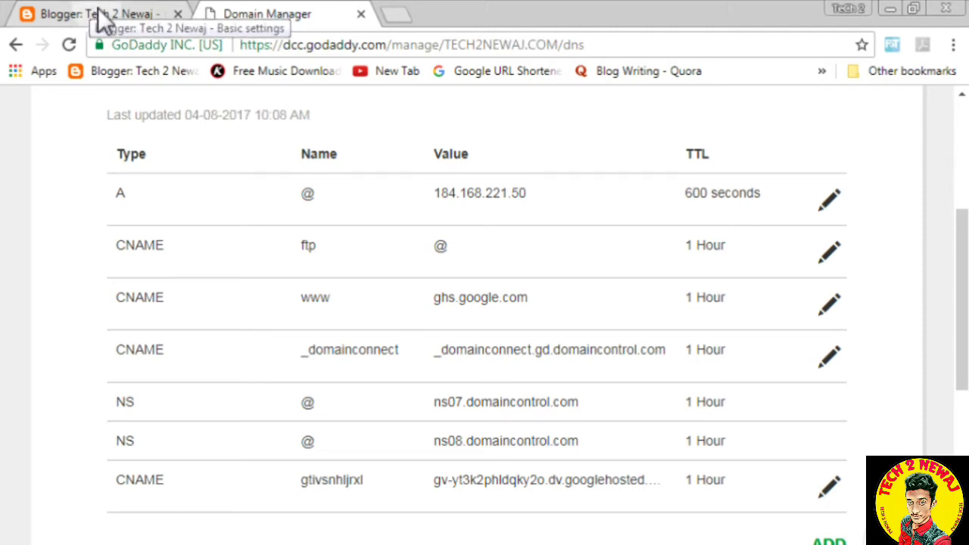
left_click(103, 16)
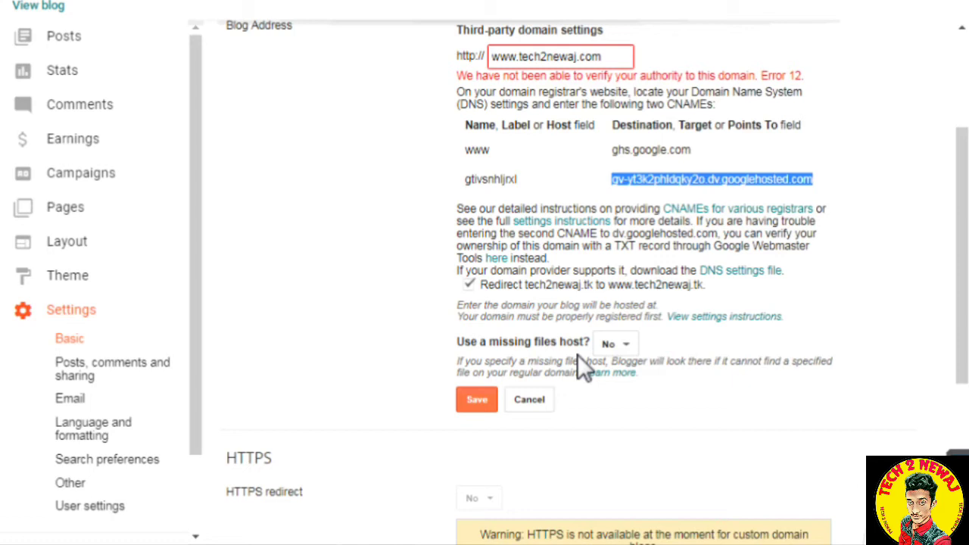
left_click(485, 399)
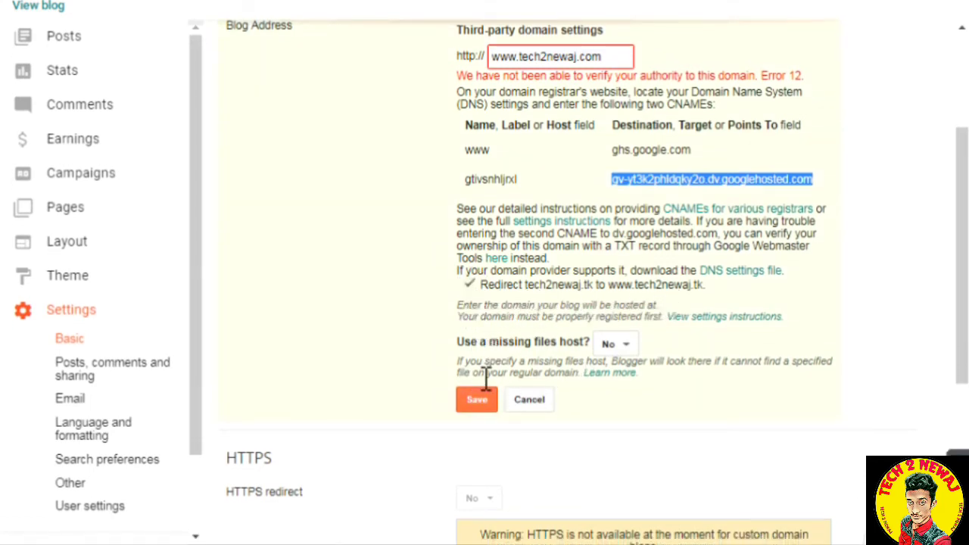
left_click(476, 403)
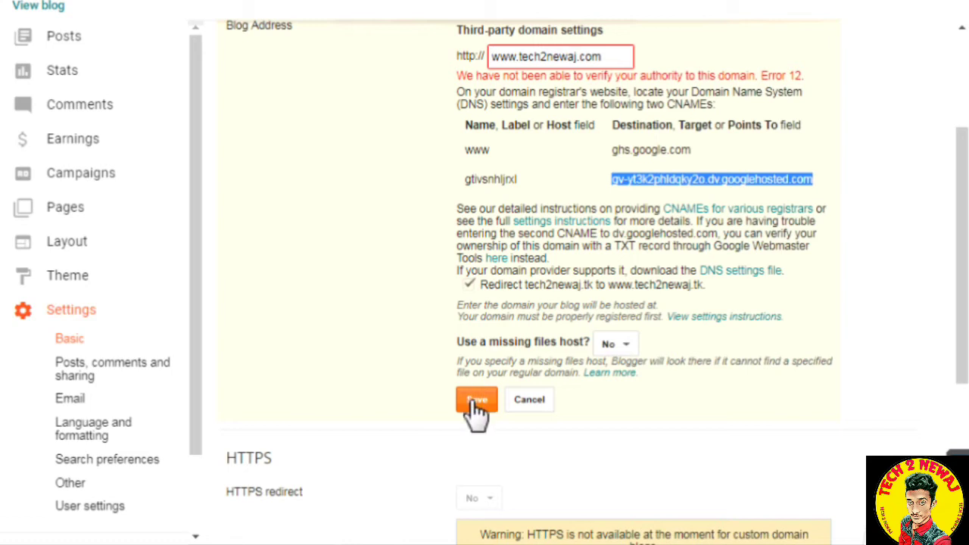
left_click(476, 401)
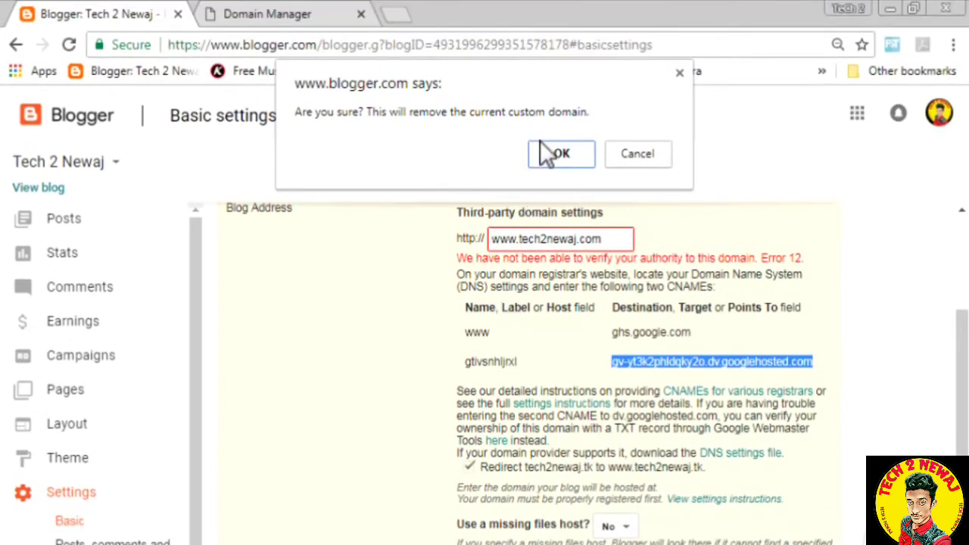
left_click(560, 155)
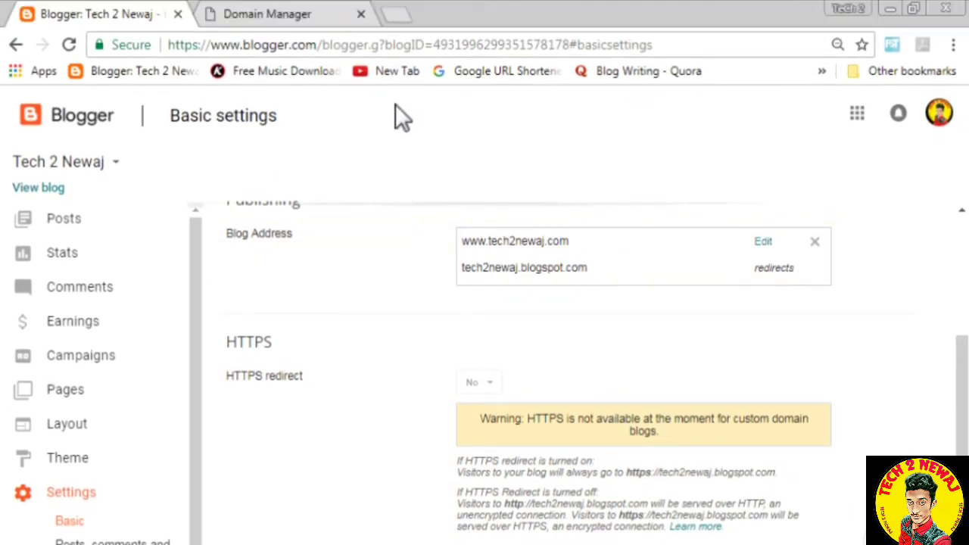
- Open tech2newaj.com in a new browser tab to check that the blog loads on the custom domain
left_click(394, 19)
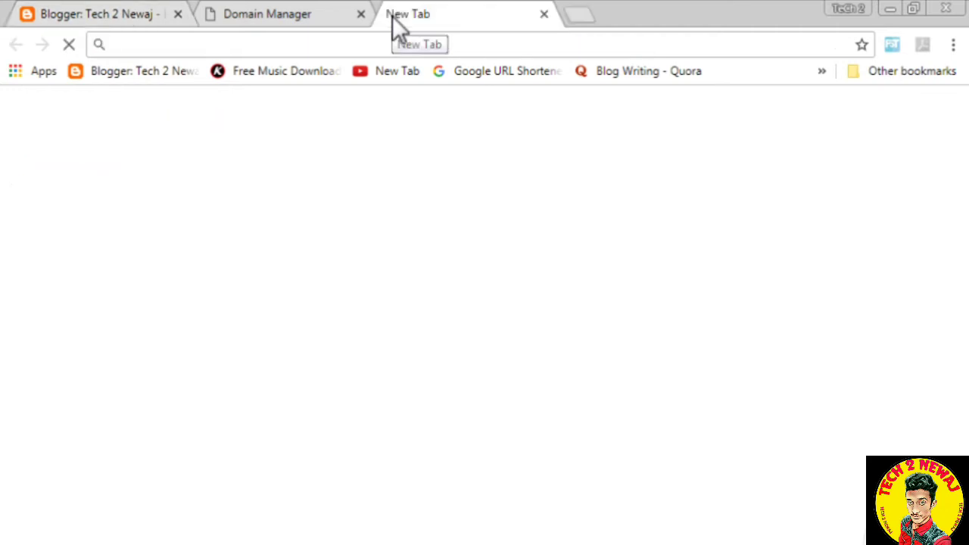
type("tech2newaj.com")
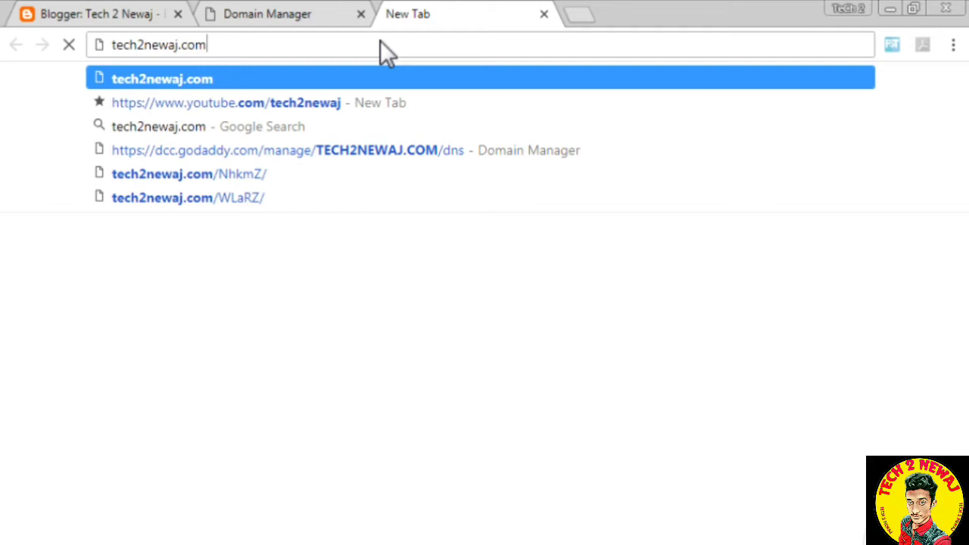
key("Return")
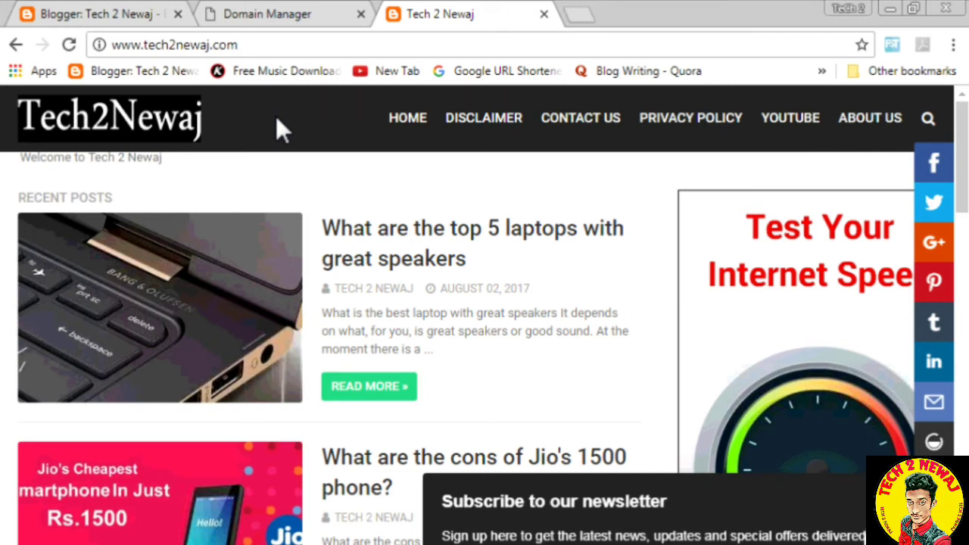
- Remove the www prefix from the address and load tech2newaj.com to check the bare domain
key("ctrl+l")
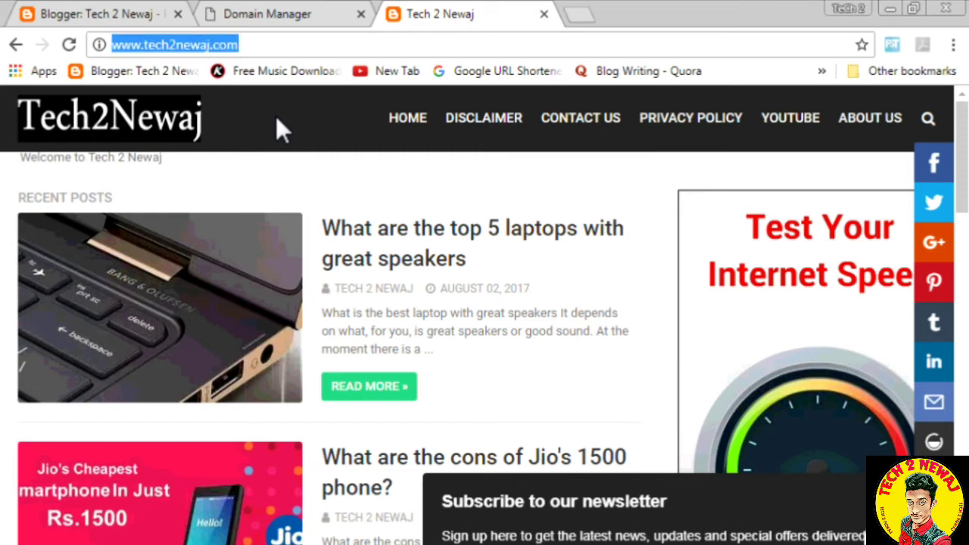
left_click(276, 118)
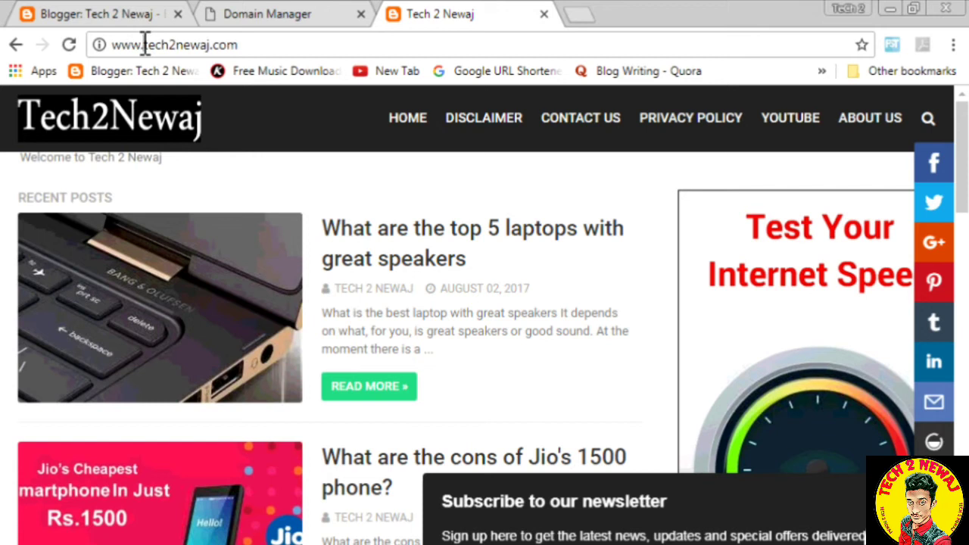
key("BackSpace")
key("BackSpace")
key("BackSpace")
key("BackSpace")
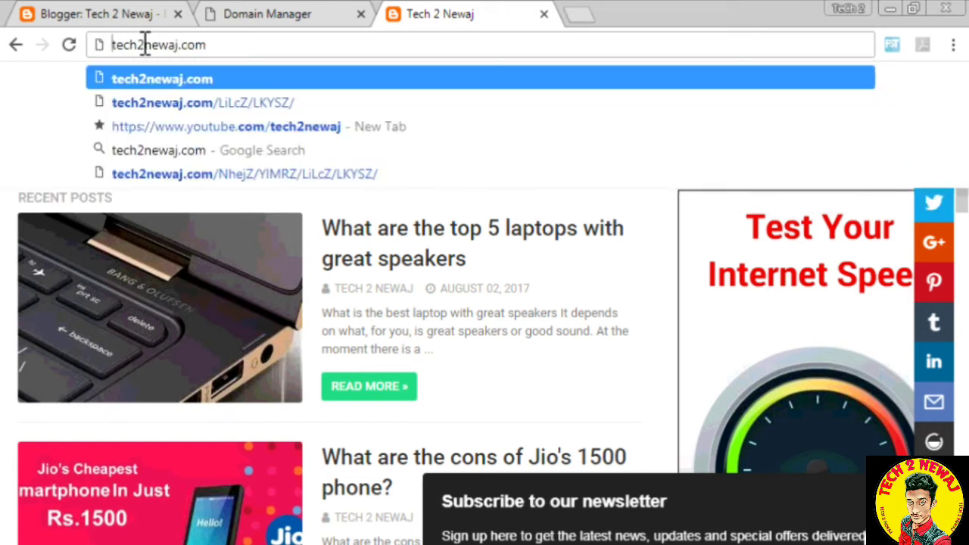
key("Return")
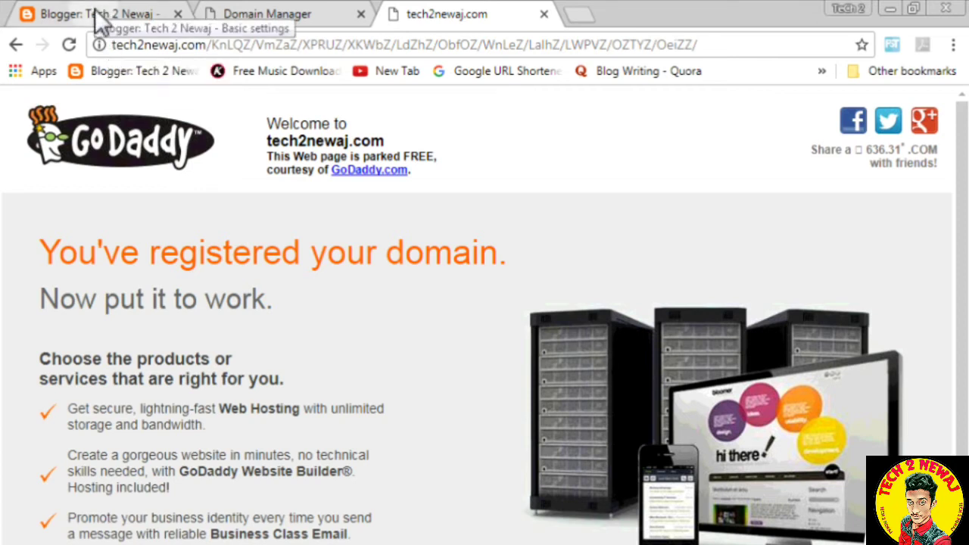
- From the blog address settings in Blogger, open the custom domain settings instructions and expand the top-level domain section to find the A-record IPs
left_click(99, 22)
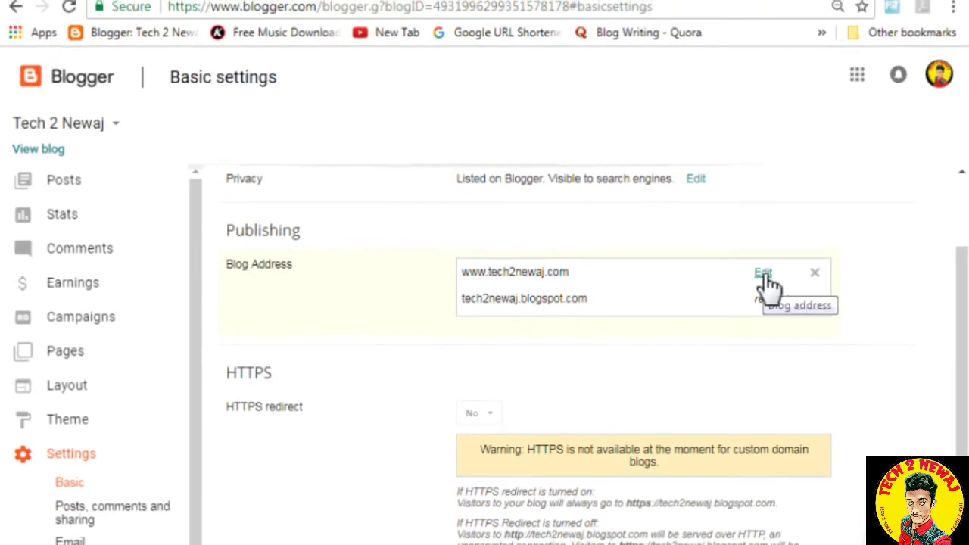
left_click(763, 274)
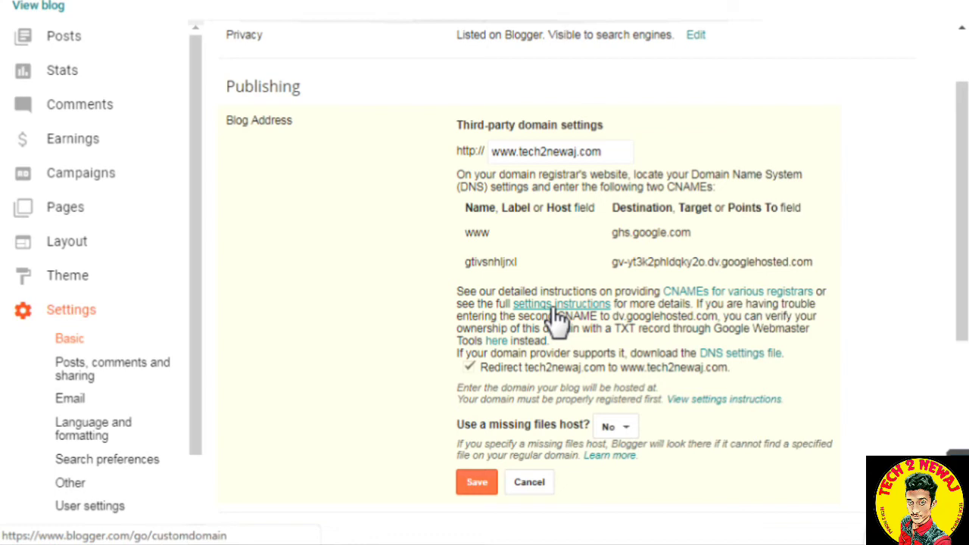
left_click(553, 311)
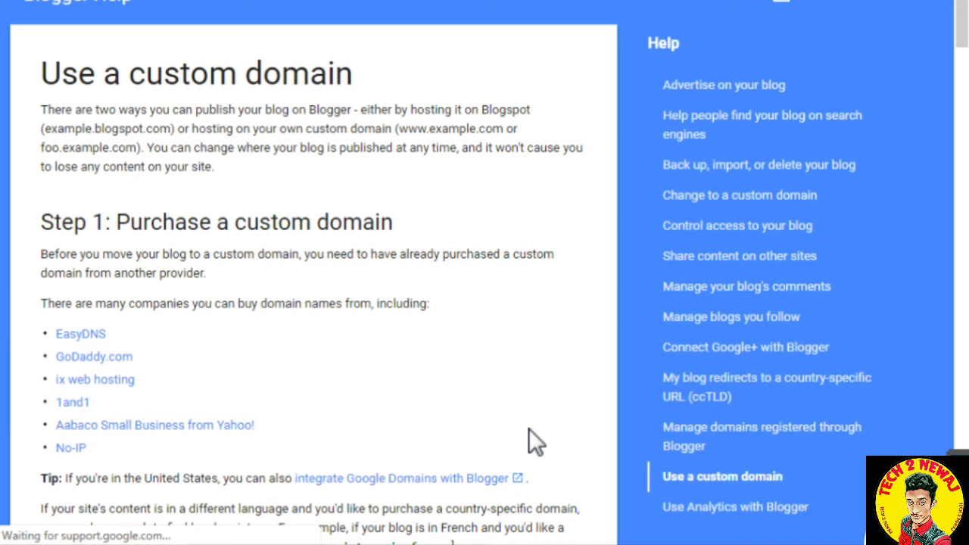
scroll(528, 429, "down", 5)
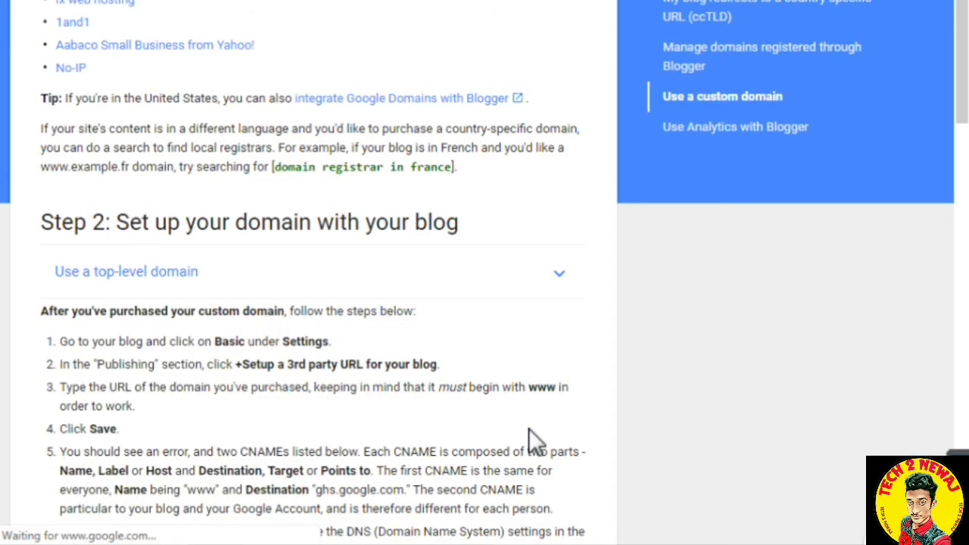
scroll(528, 428, "down", 1)
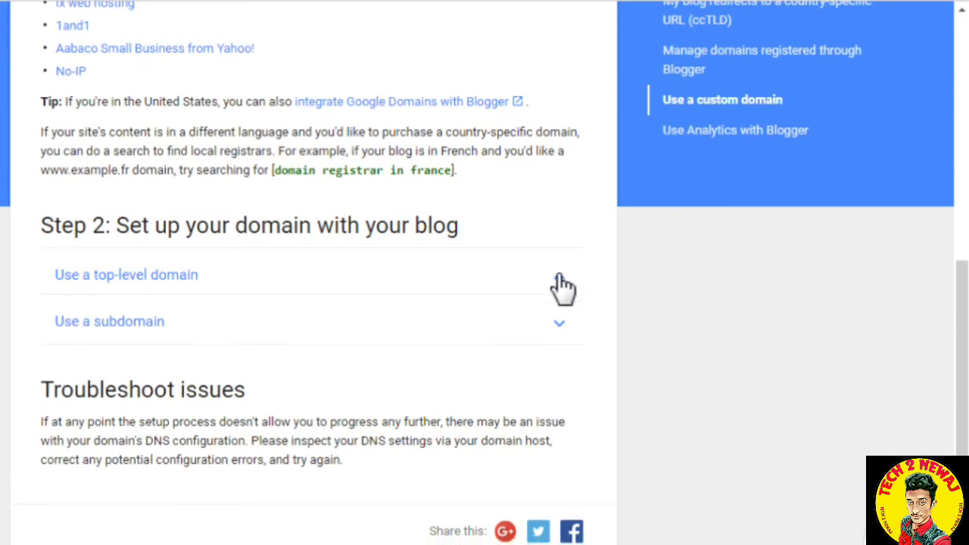
left_click(562, 286)
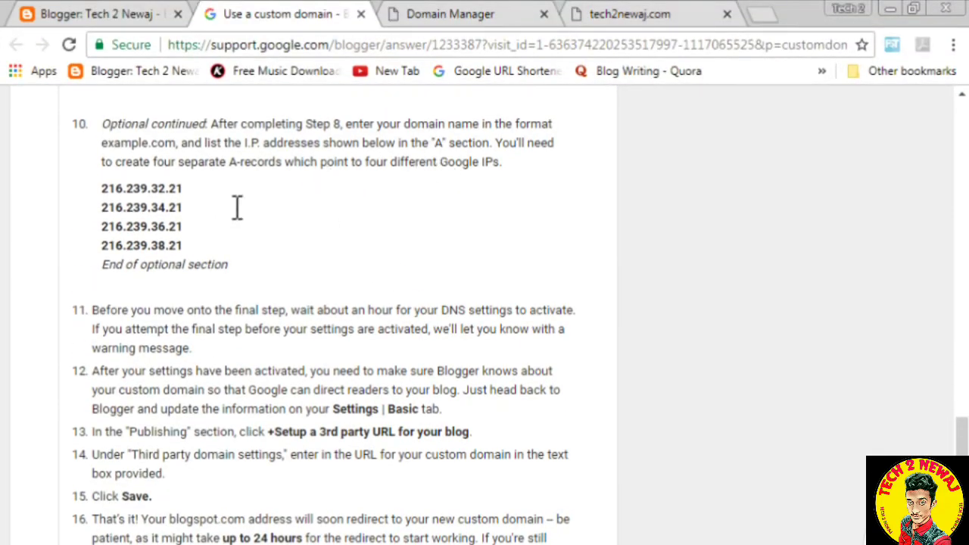
- Switch to GoDaddy's DNS management for tech2newaj.com and start a new record of type A
left_click(449, 15)
key("F11")
scroll(645, 287, "down", 2)
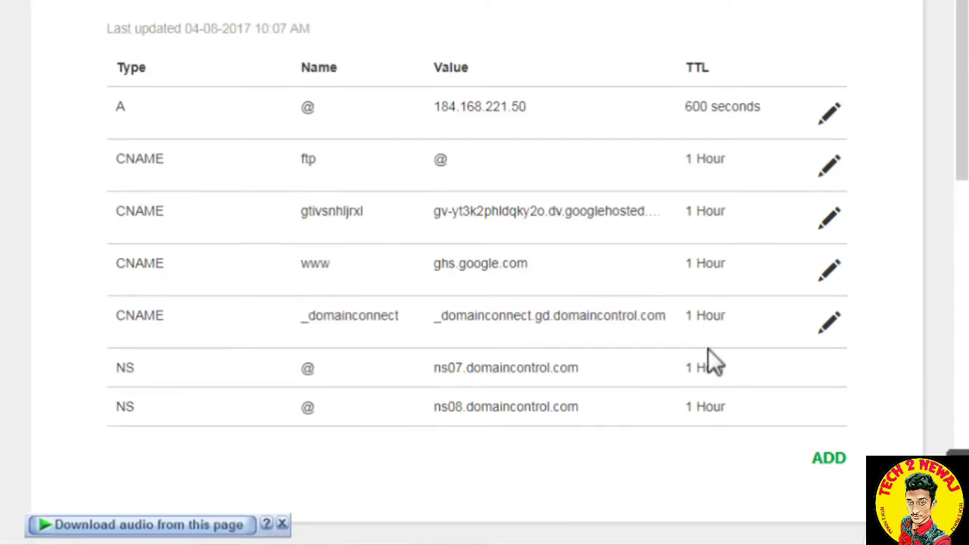
left_click(828, 459)
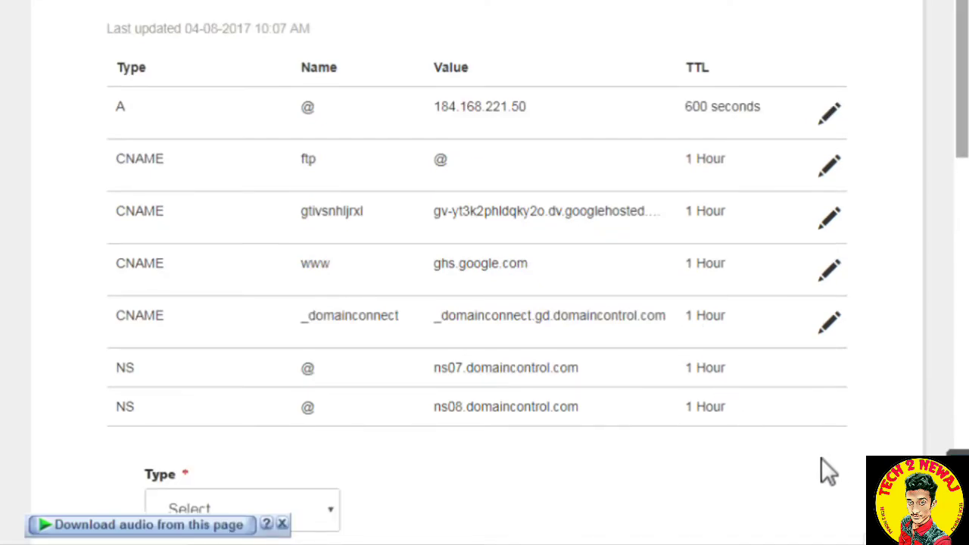
scroll(820, 457, "down", 3)
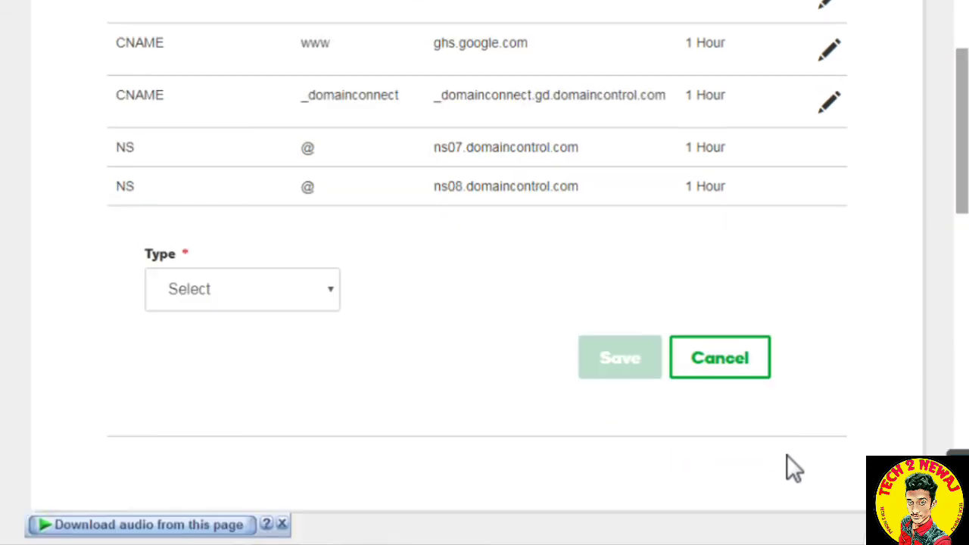
left_click(318, 277)
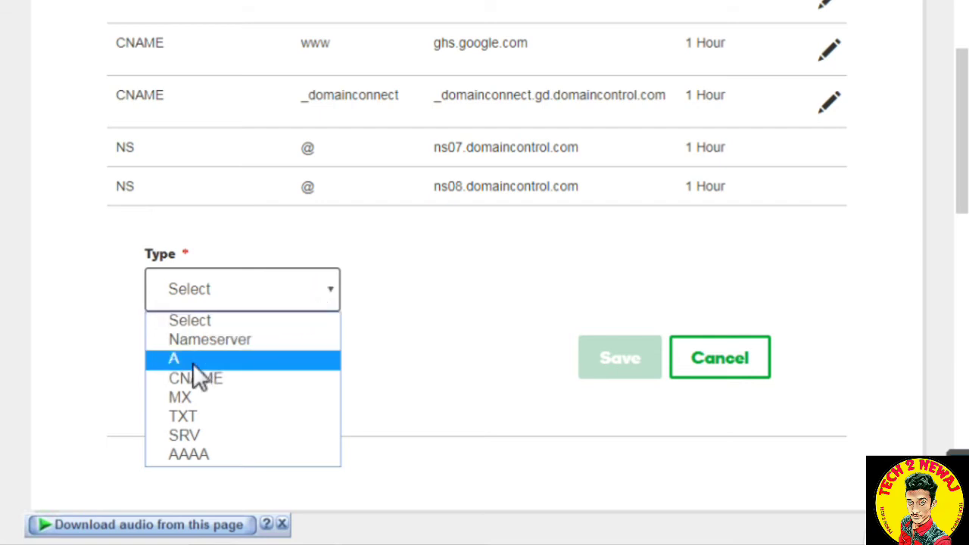
left_click(193, 360)
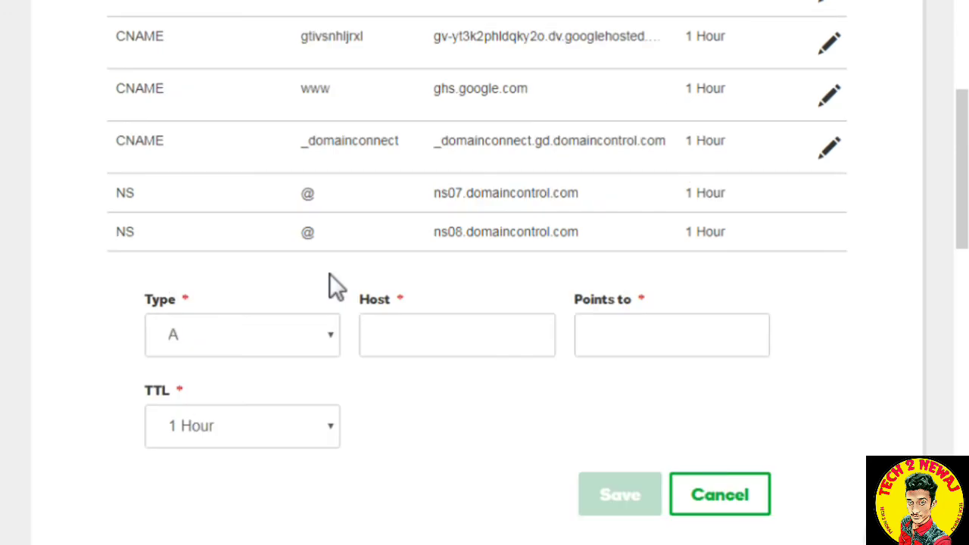
- Add four A records with host @ pointing to Google's IPs from the Blogger help page: 216.239.32.21, 216.239.34.21, 216.239.36.21 and 216.239.38.21
left_click(442, 299)
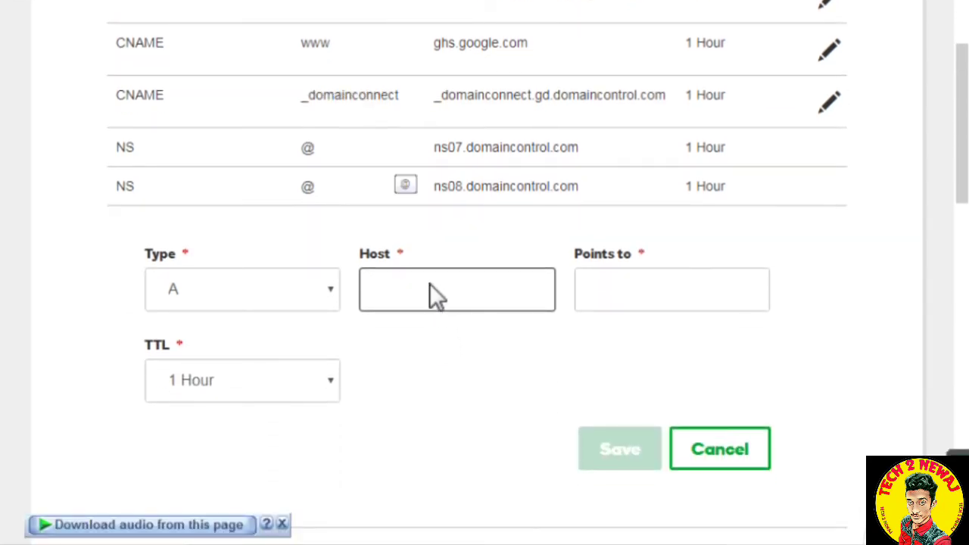
left_click(432, 288)
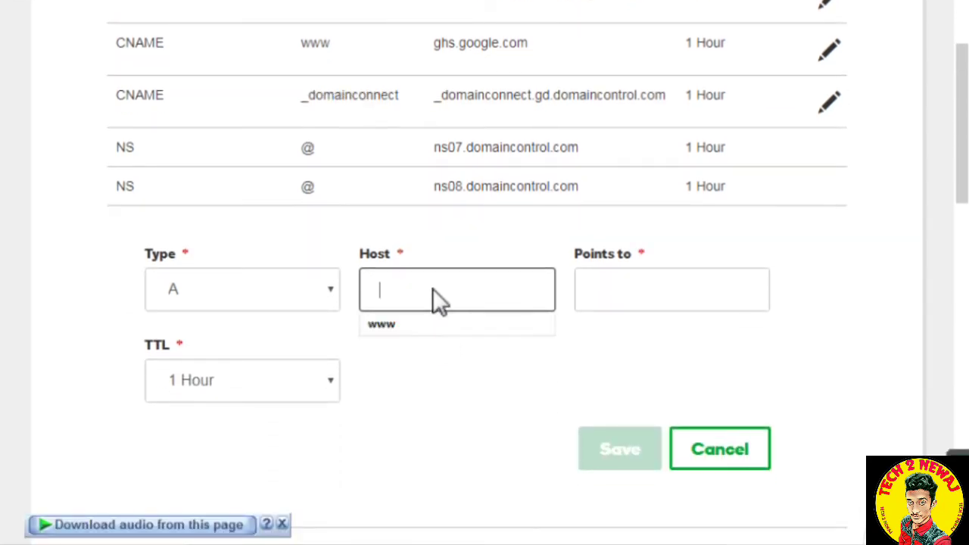
type("@")
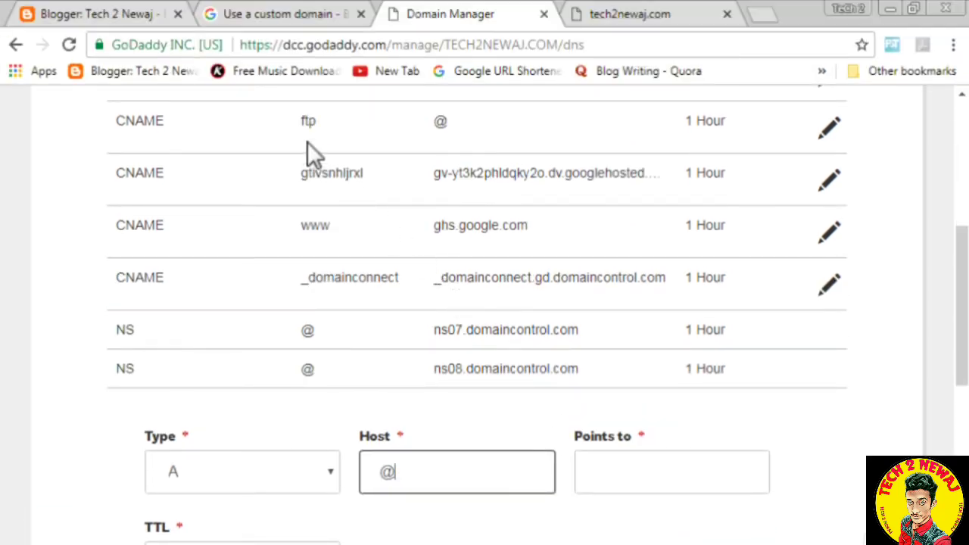
left_click(254, 17)
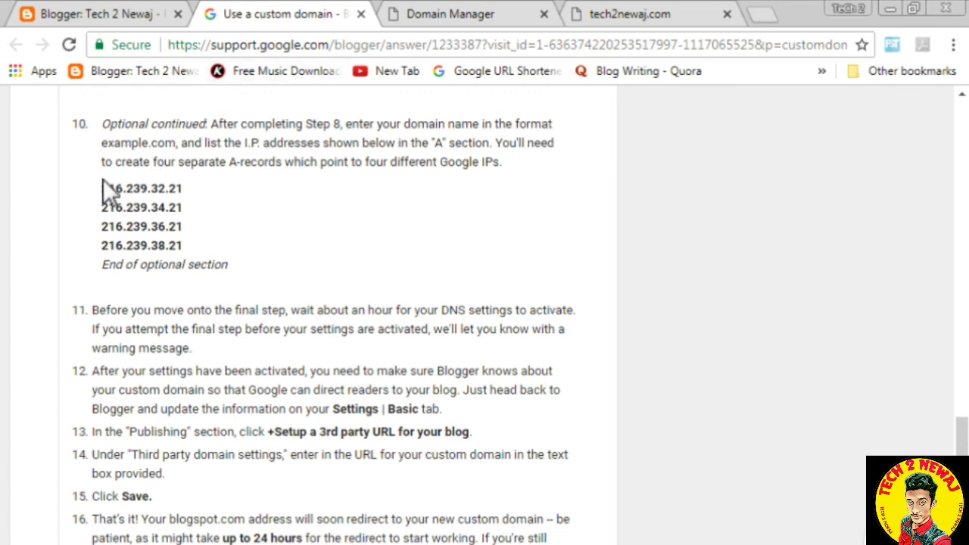
key("ctrl+Tab")
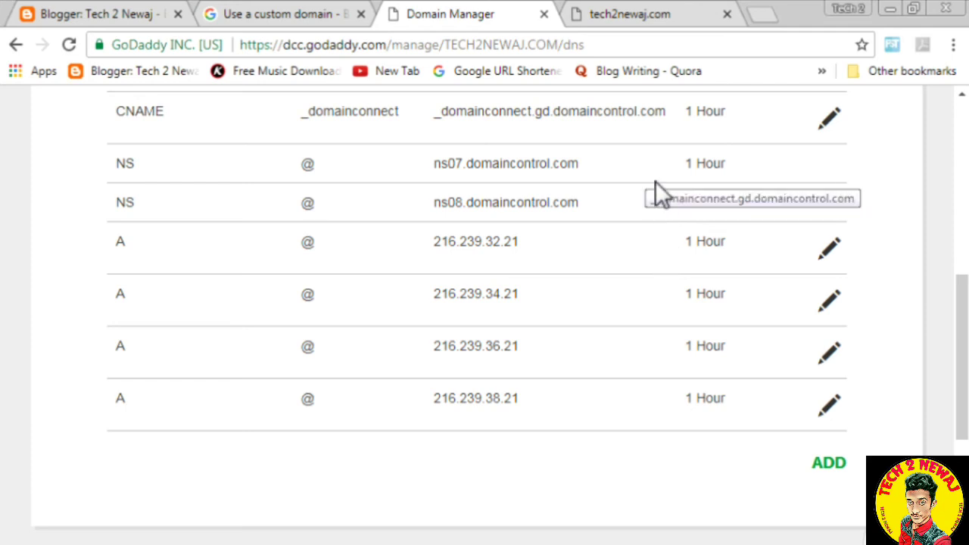
- Load the bare domain tech2newaj.com without www in the separate browser tab to test the new A records
left_click(620, 17)
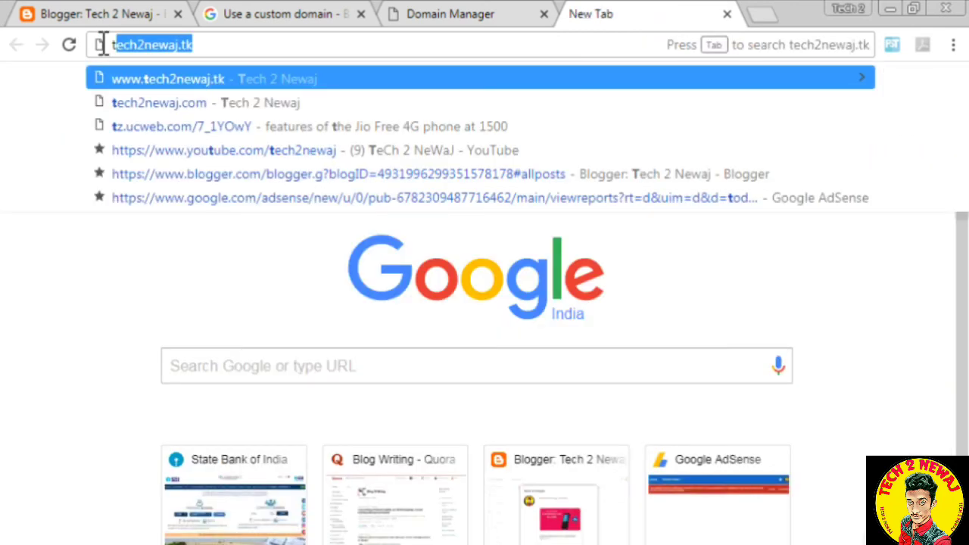
key("End")
key("BackSpace")
key("BackSpace")
key("BackSpace")
type(".c")
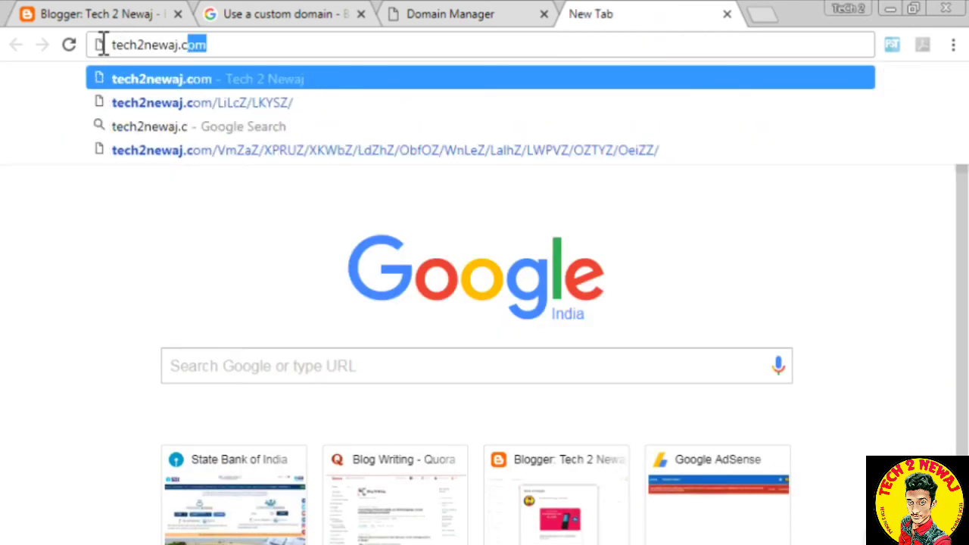
key("Return")
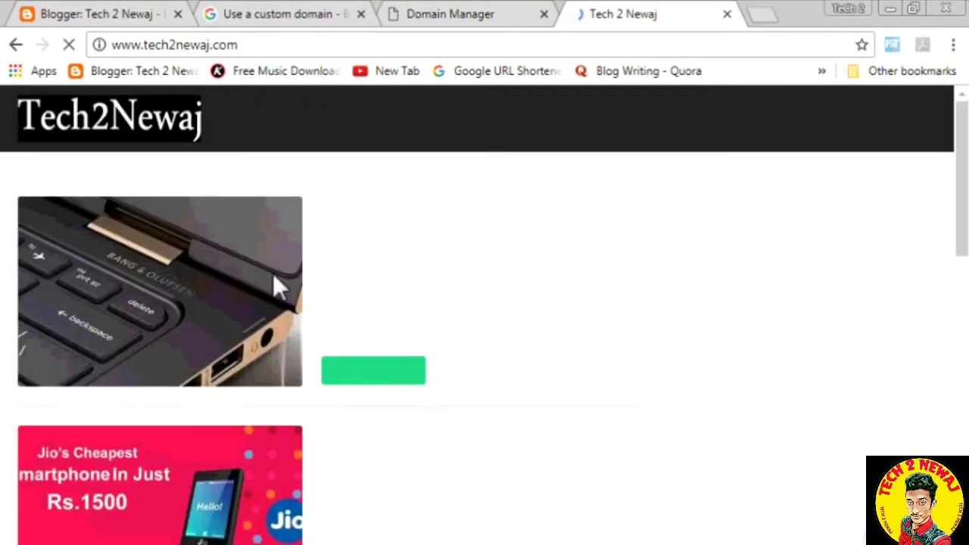
- Look over the loaded blog homepage in full-screen view and check the site's connection information
key("F11")
scroll(545, 283, "down", 2)
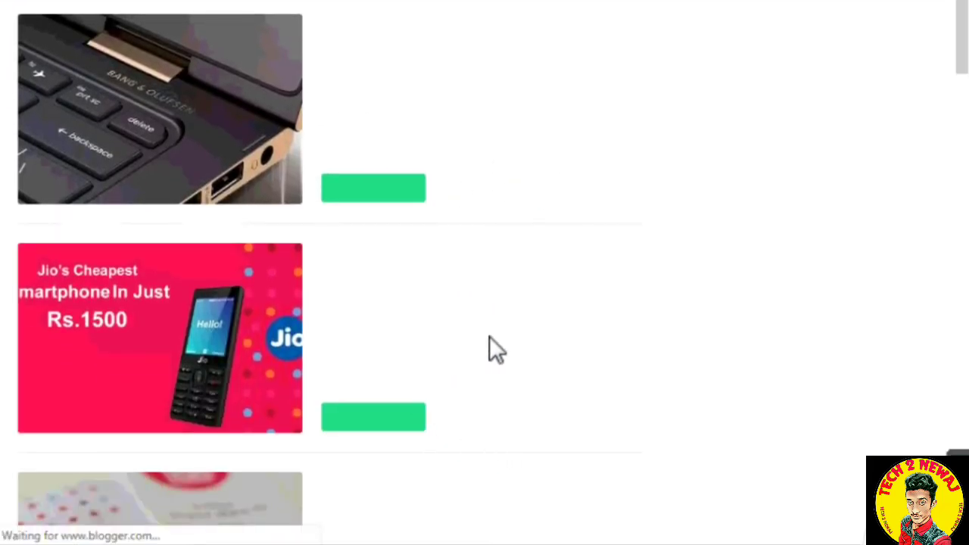
key("F11")
scroll(500, 287, "up", 2)
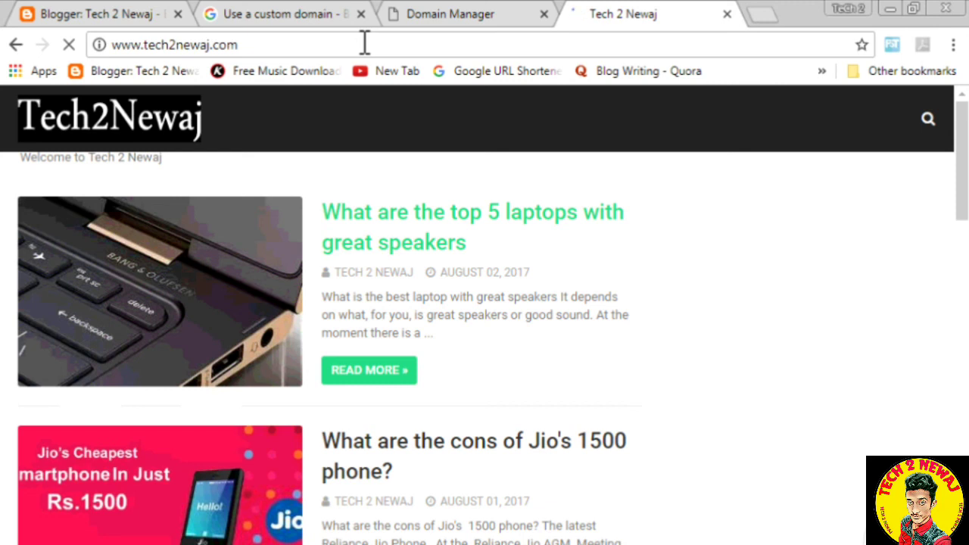
left_click(98, 45)
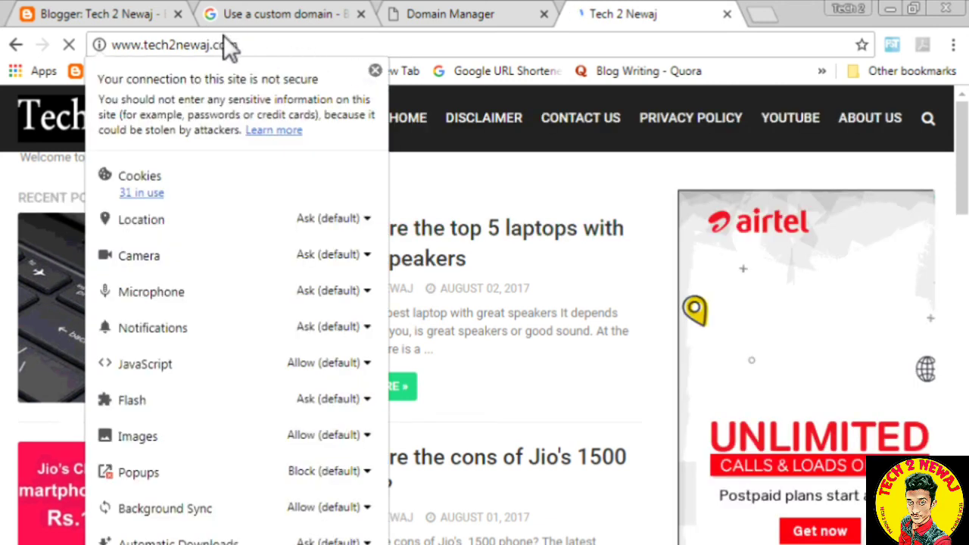
left_click(127, 39)
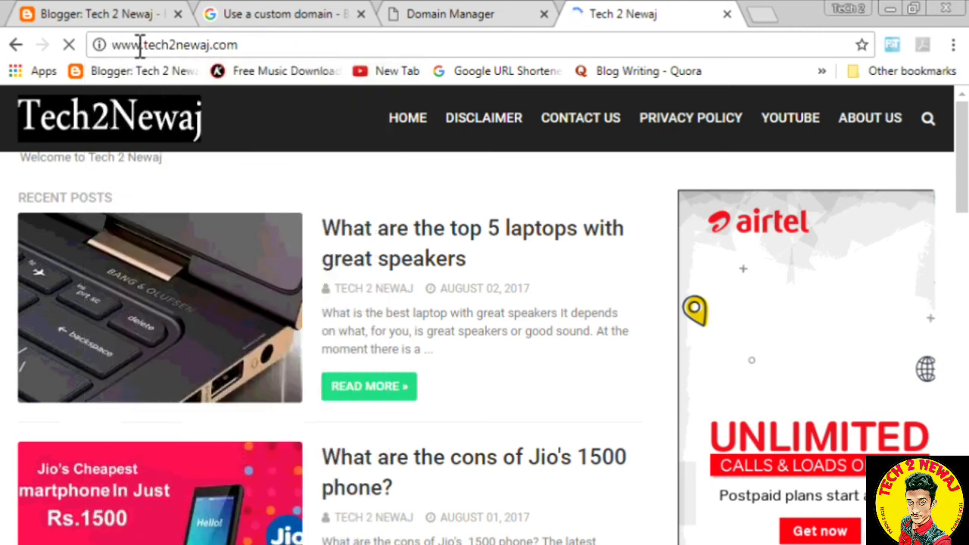